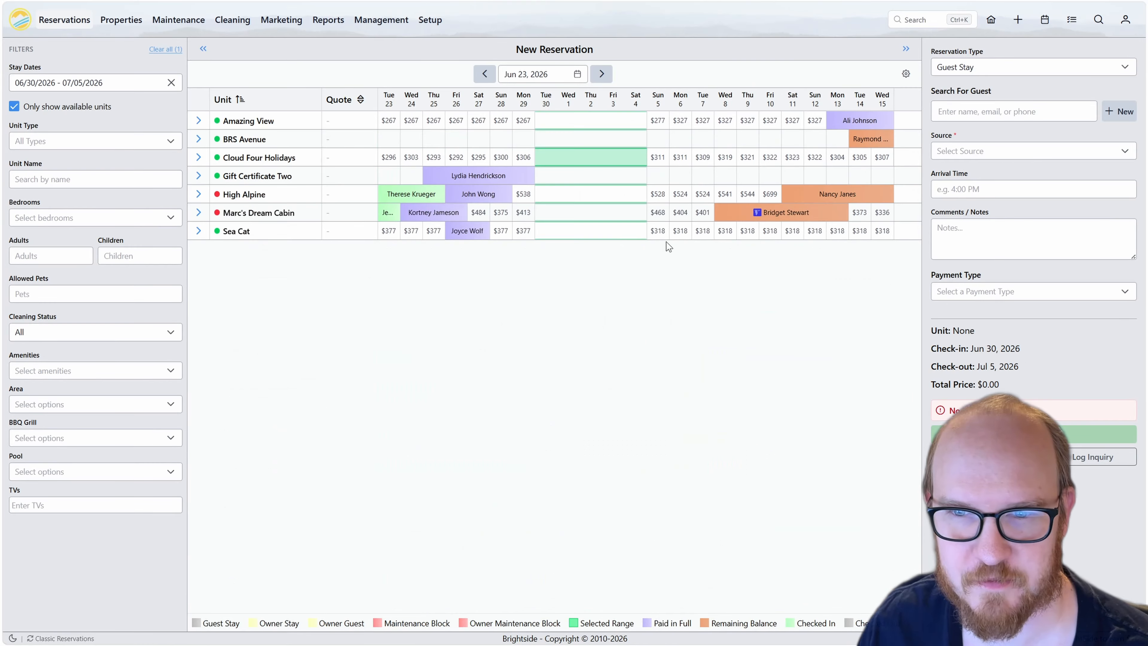
Search for the existing guest by full name and select them for the Cloud Four Holidays stay, keeping their details
click(980, 112)
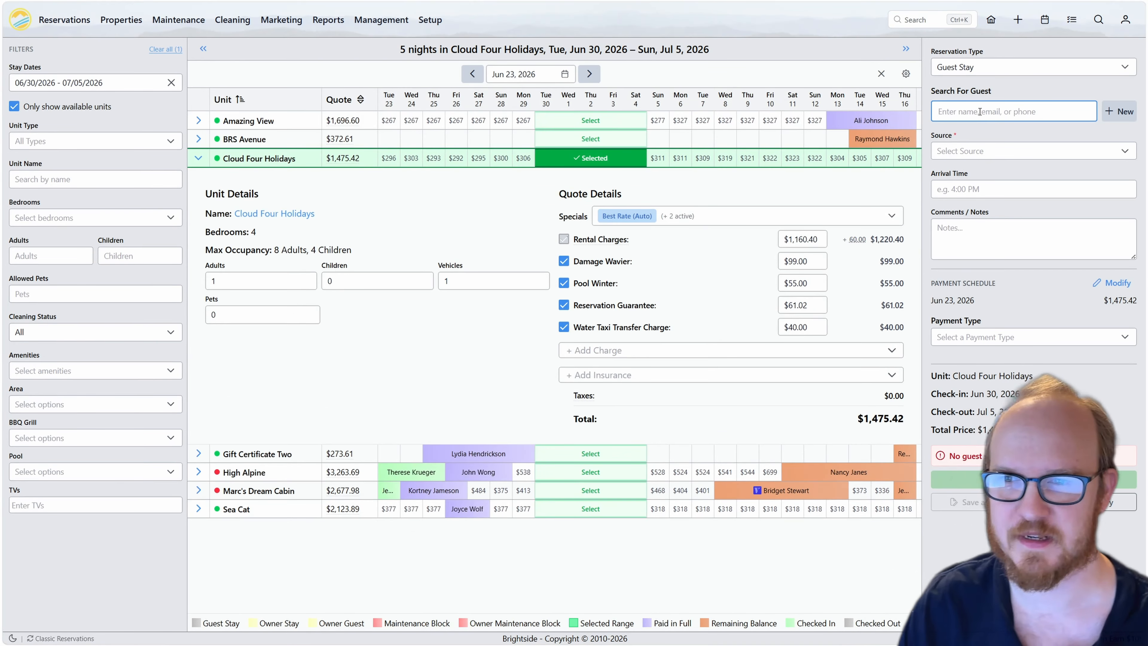
text(Raymond Hawkins)
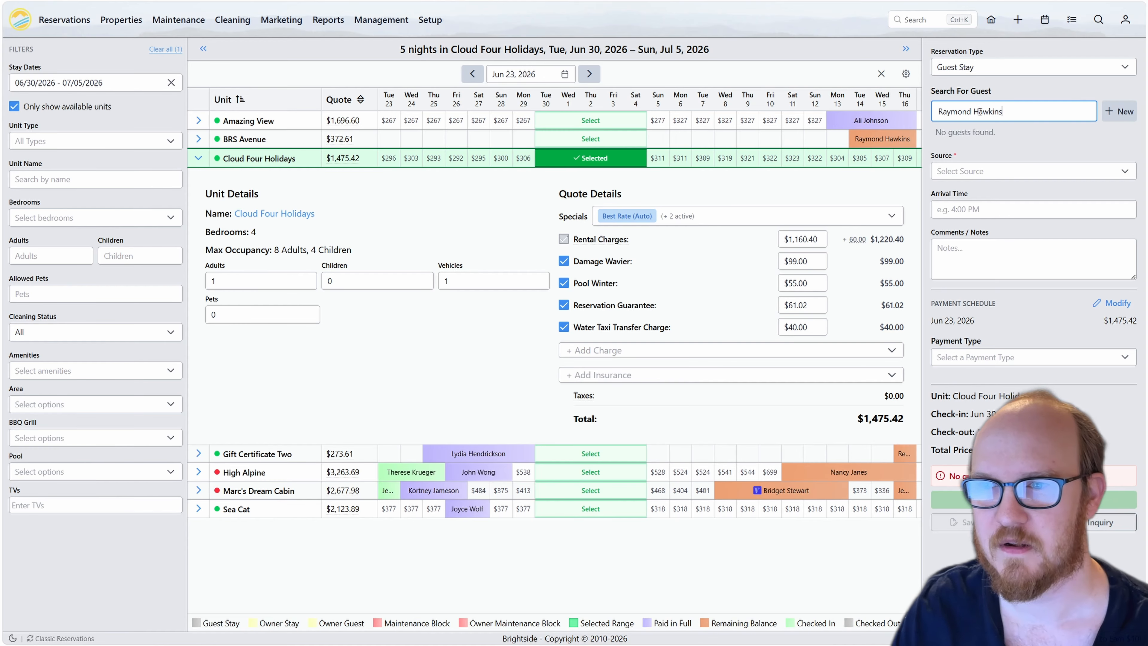
click(981, 149)
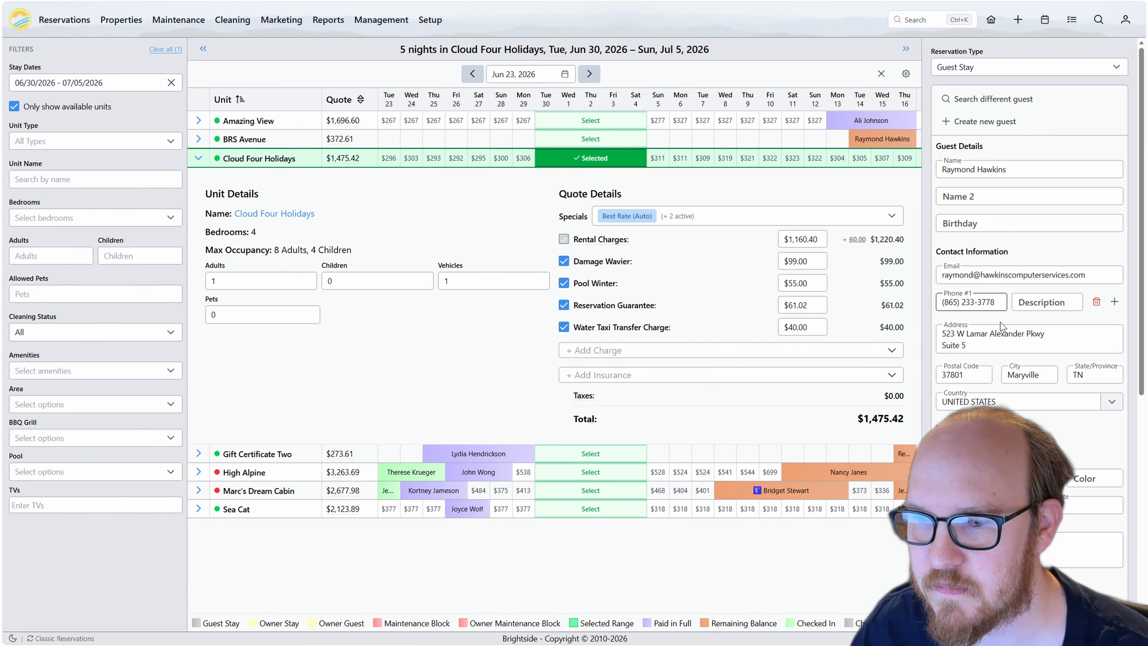
click(965, 518)
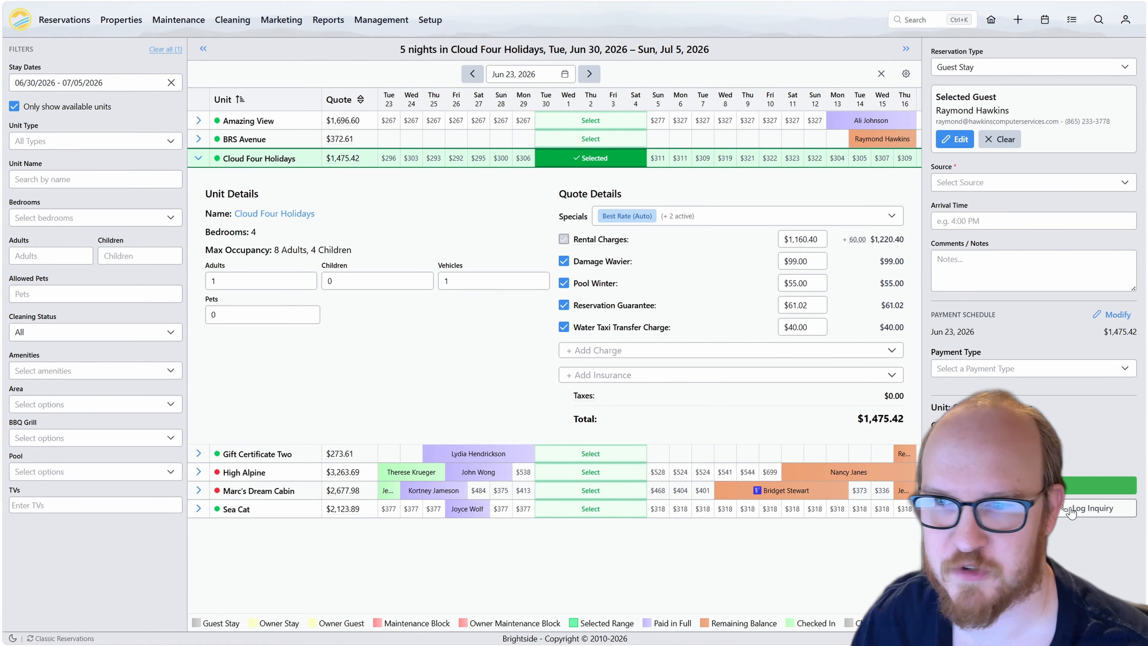
click(1092, 508)
click(595, 314)
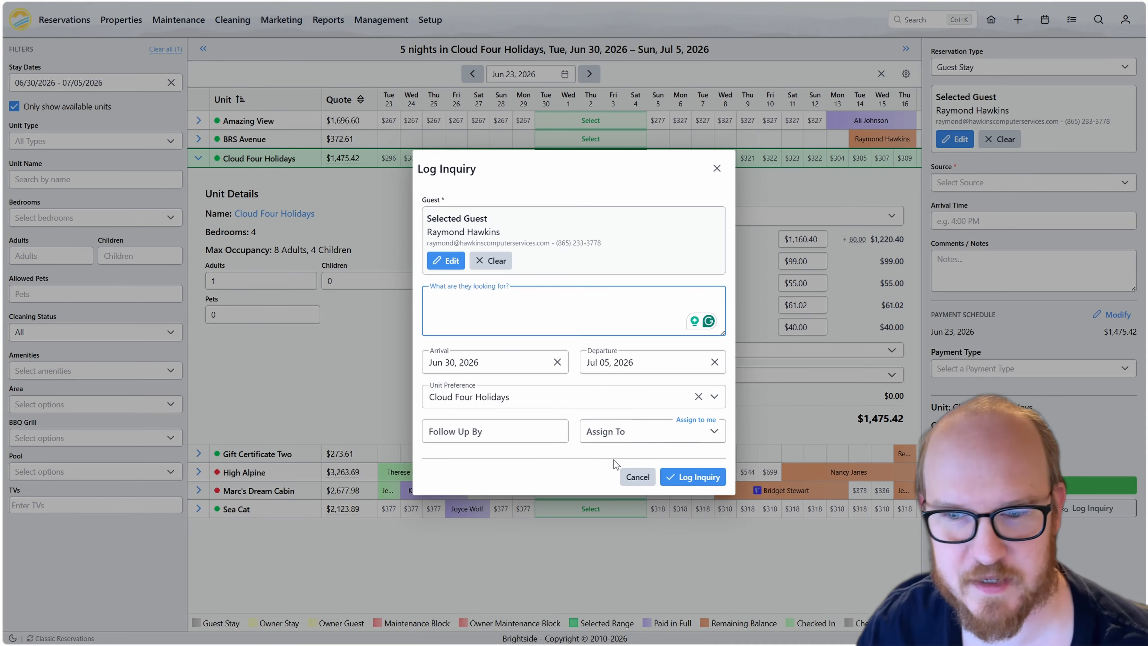
click(635, 478)
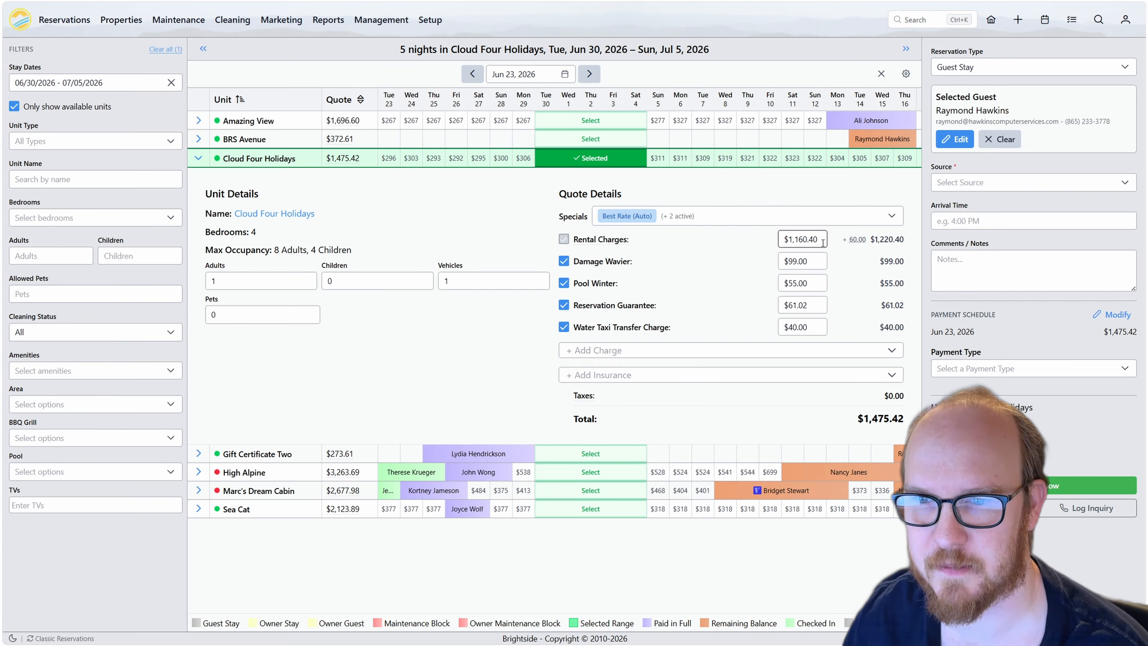
Set the rental charges in the Cloud Four Holidays quote to $1,000.00
click(821, 218)
click(820, 218)
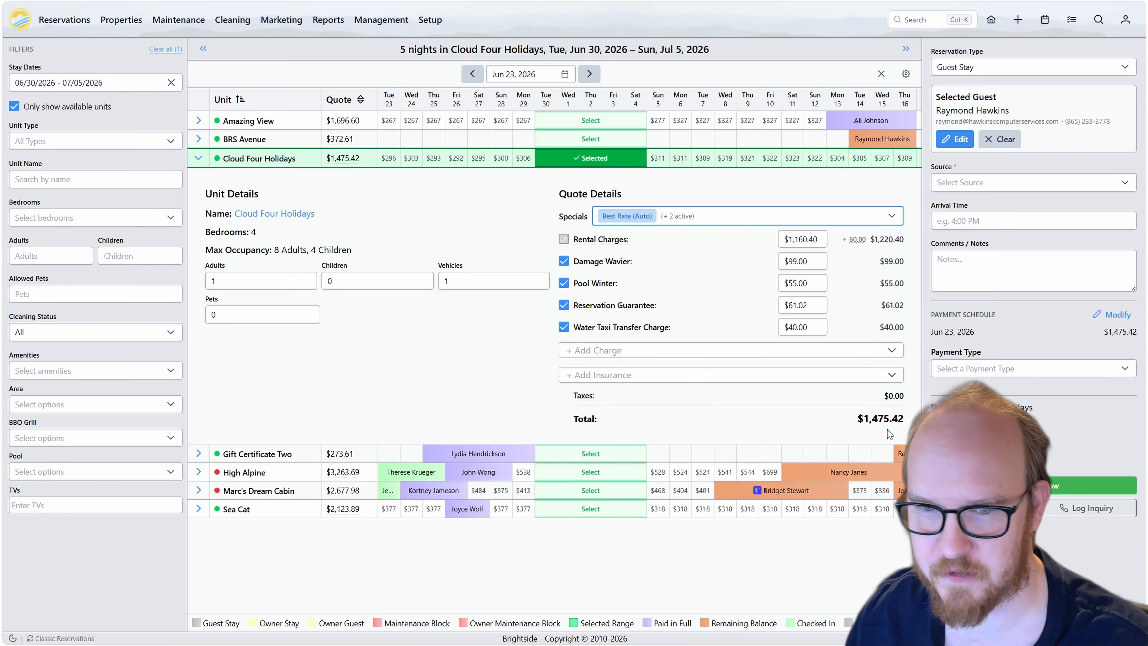
double_click(814, 239)
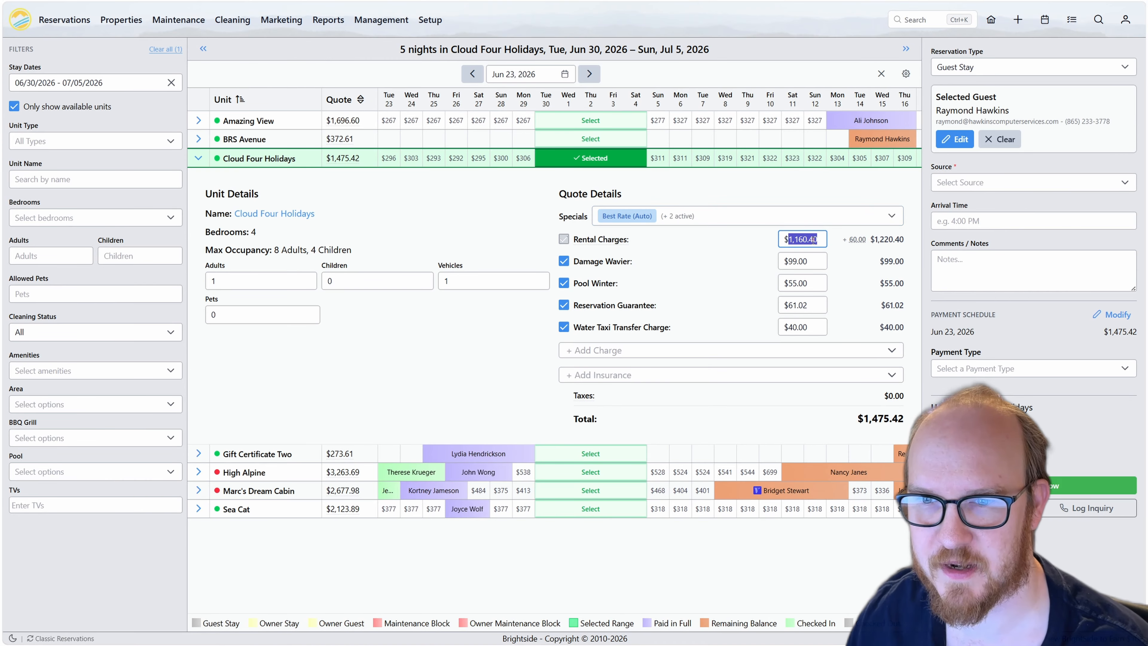
text(1000)
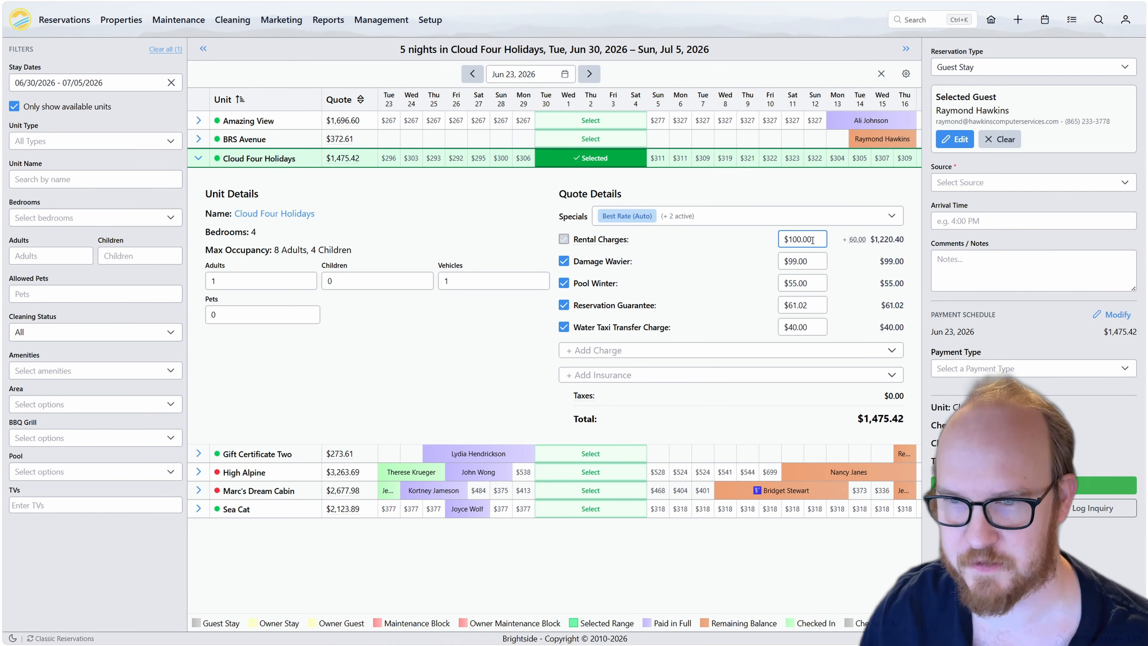
key(Tab)
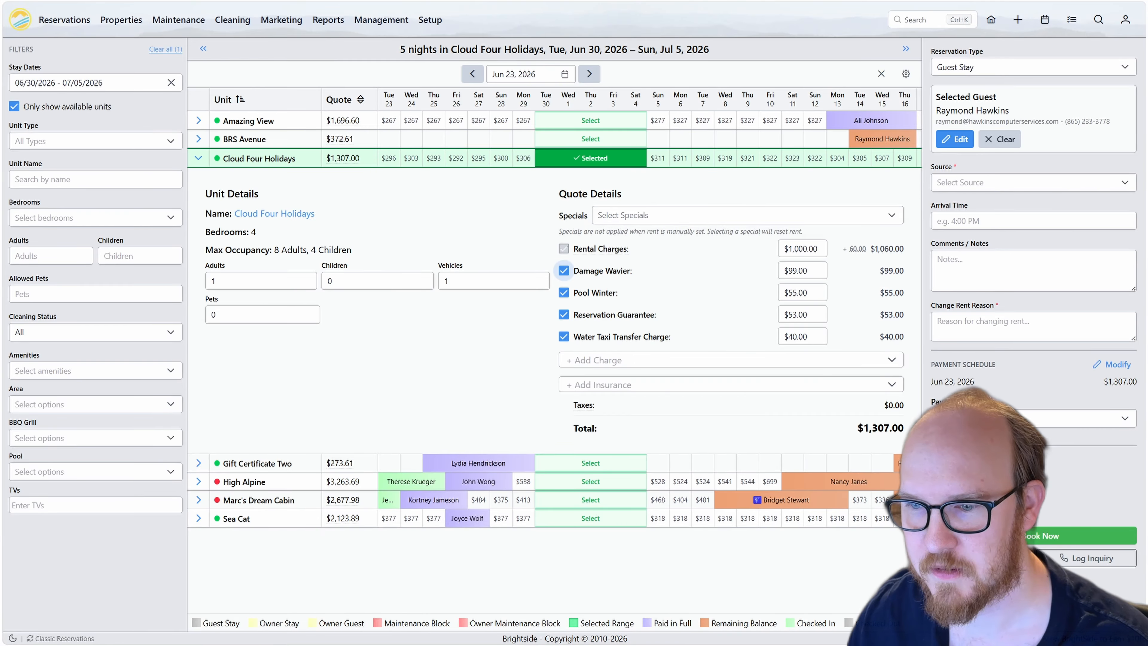
Start saving the stay as a quote and set its expiration to Jun 27, 2026 11:59 pm
click(982, 558)
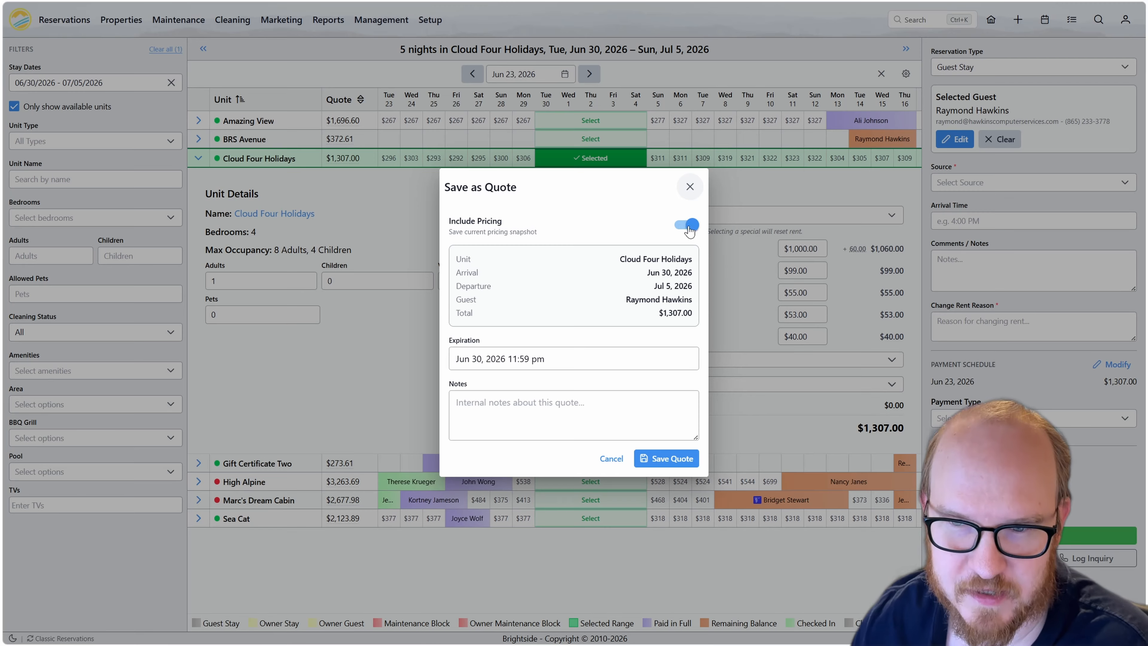
click(542, 351)
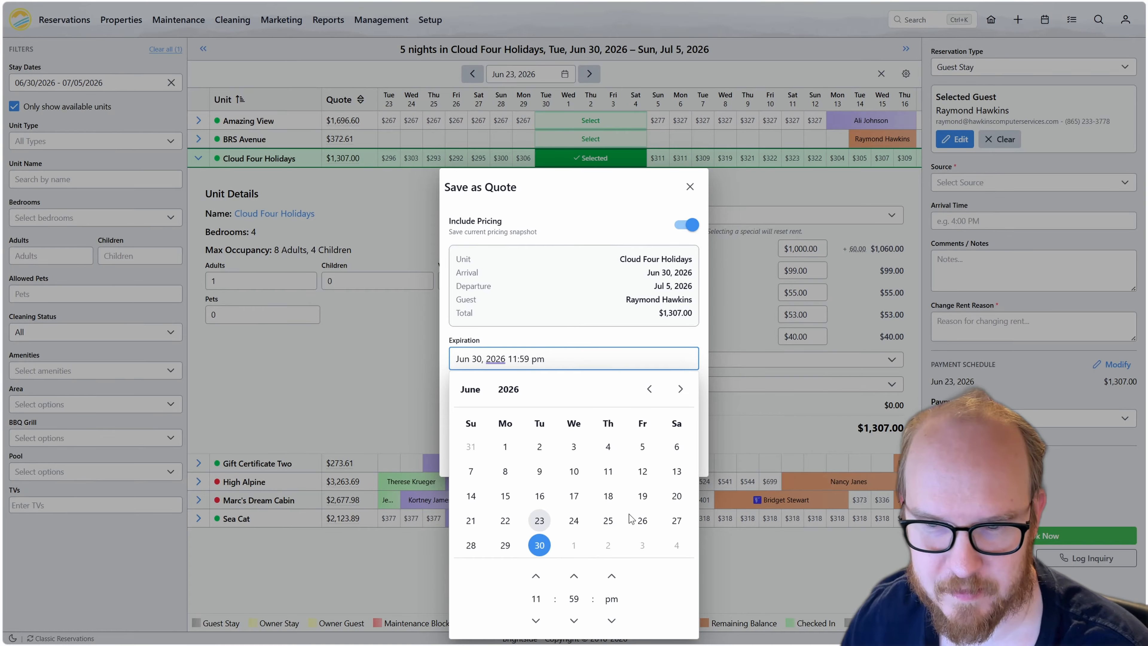
click(674, 524)
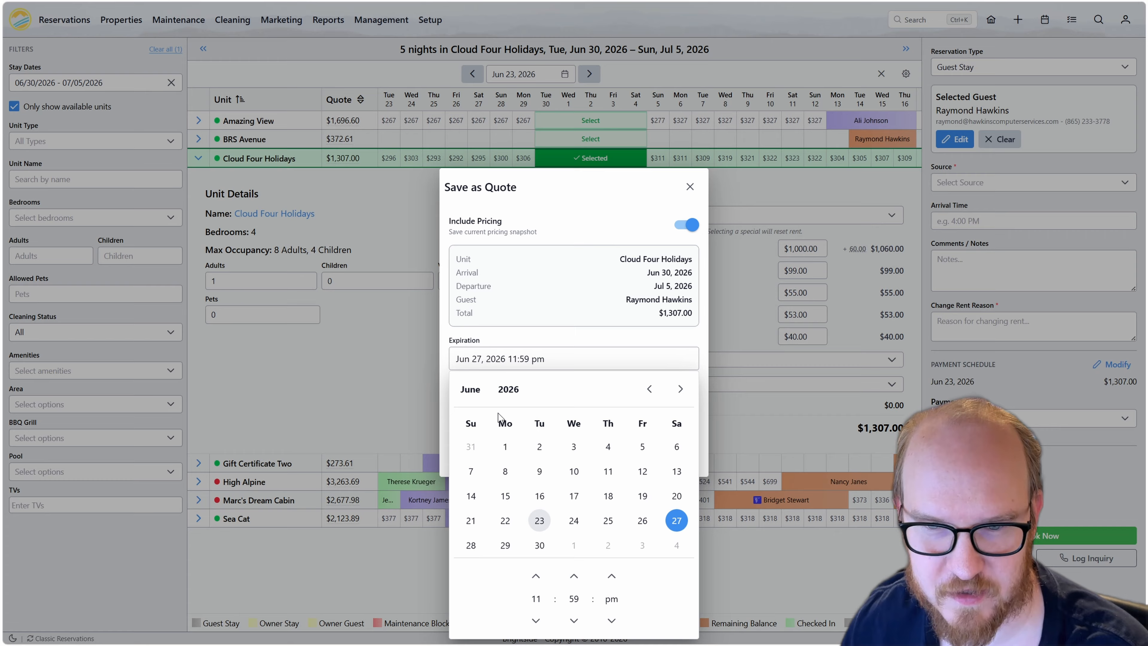
click(596, 341)
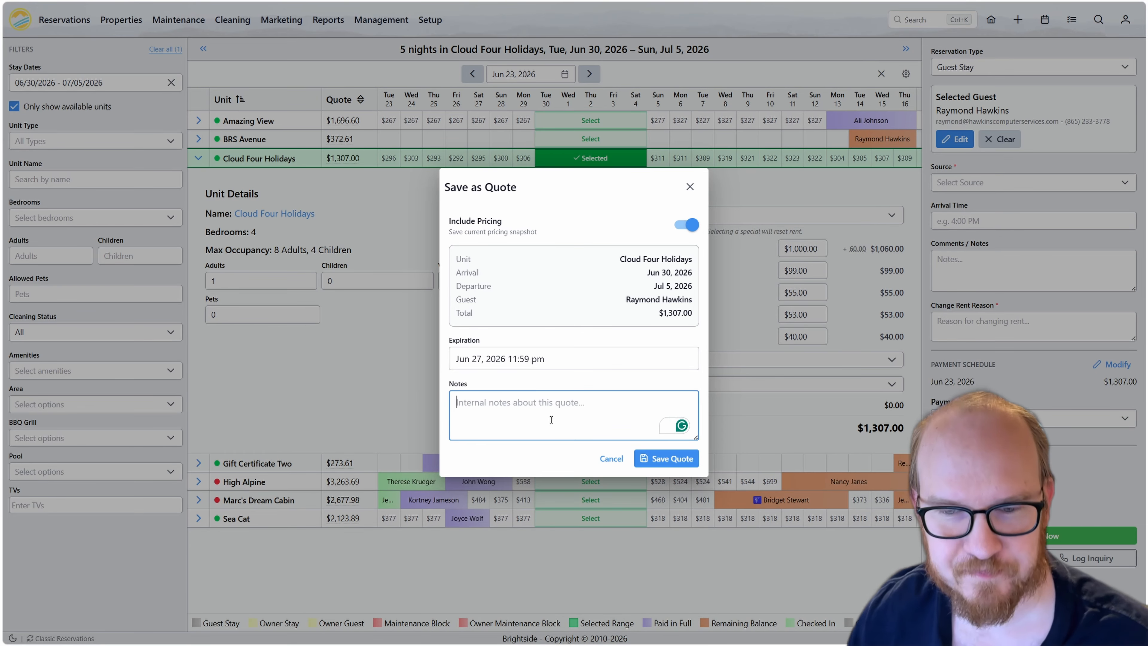
Enter the quote note "Guest is interested but wanted to talk with his wife first." and save the quote
text(Guest)
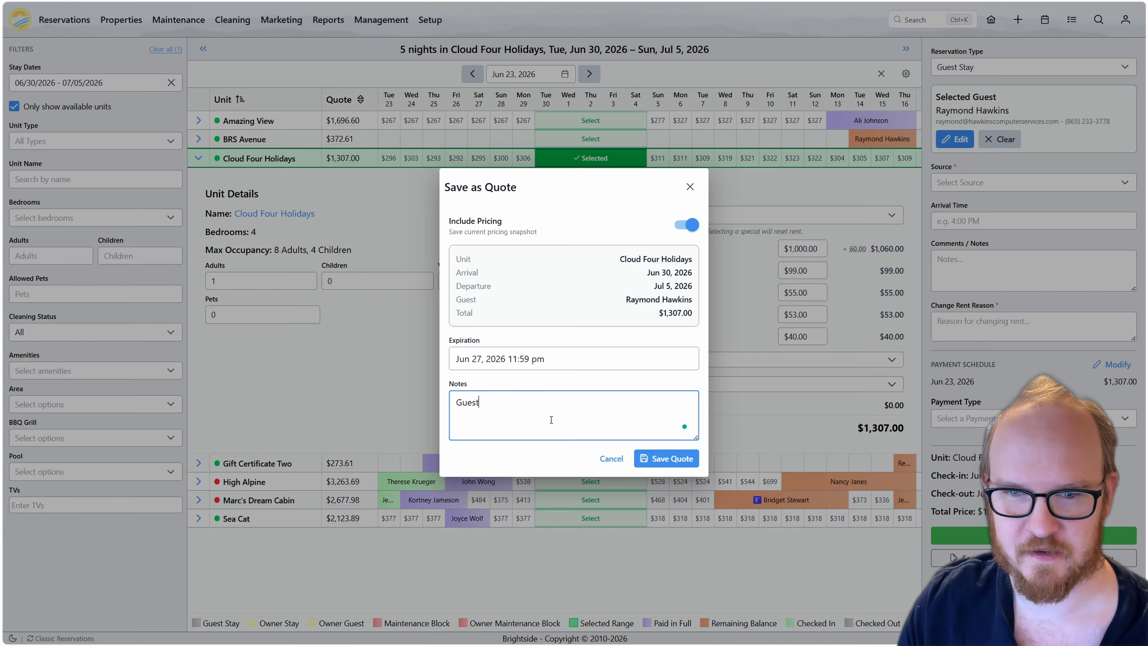
text( is inte)
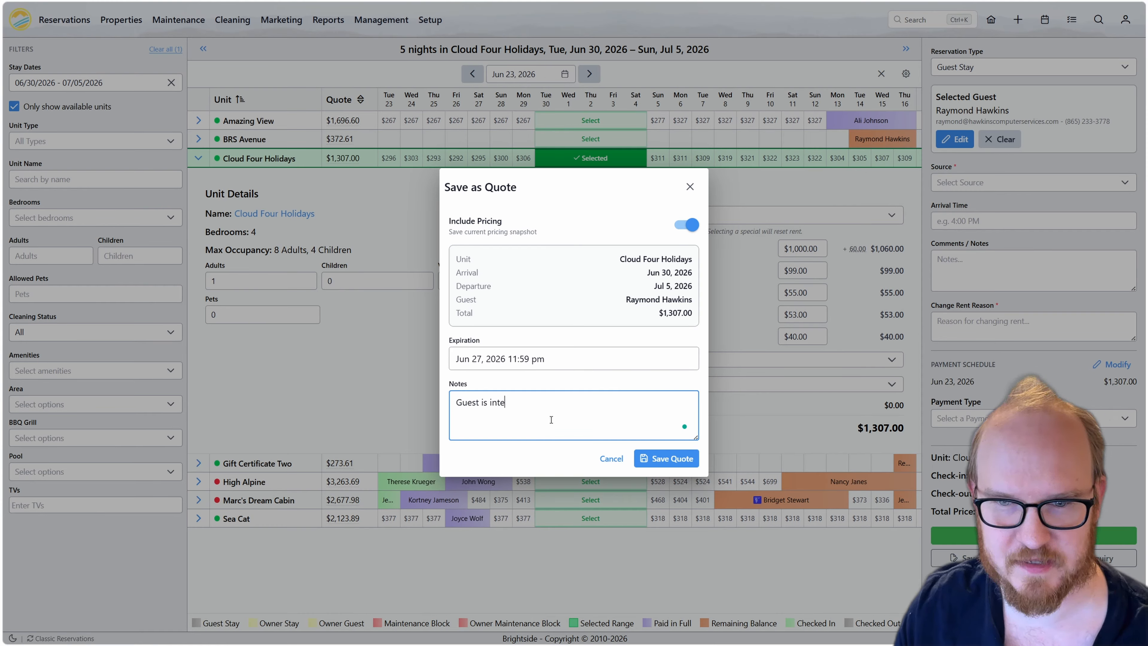
text(rested )
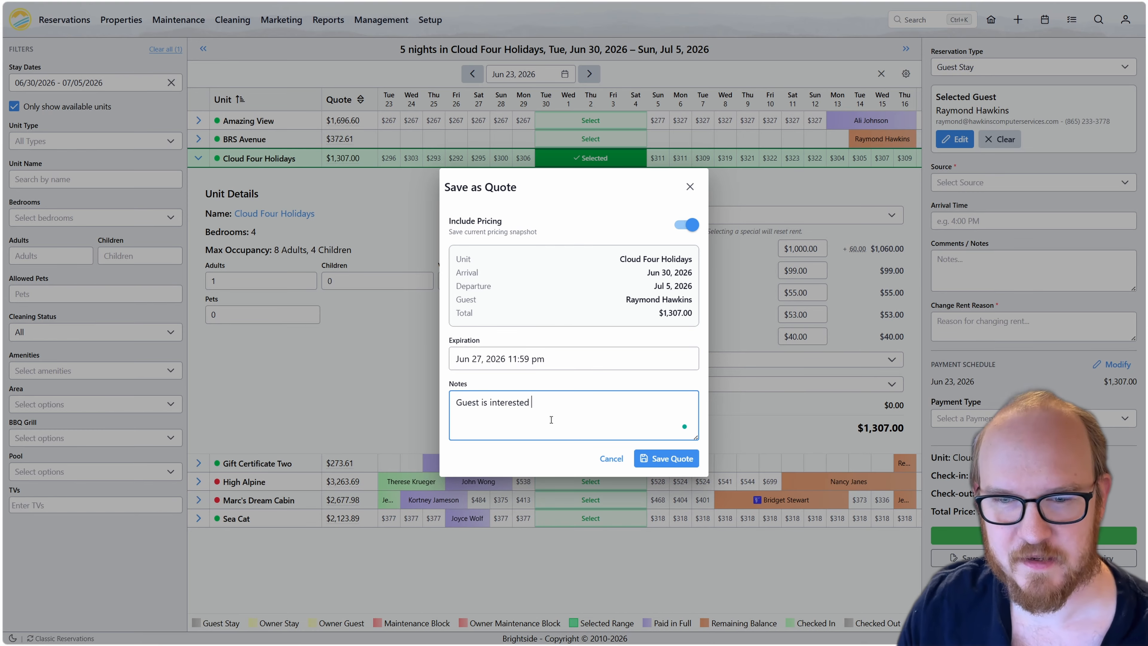
text(but want)
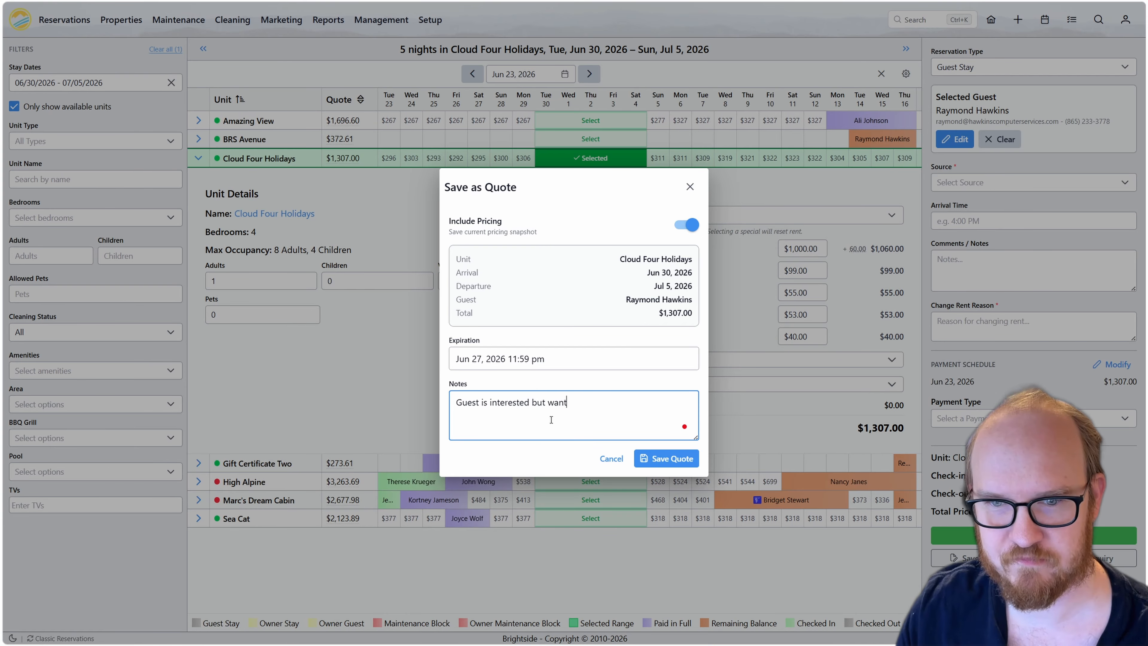
text(ed to talk with his wife first.)
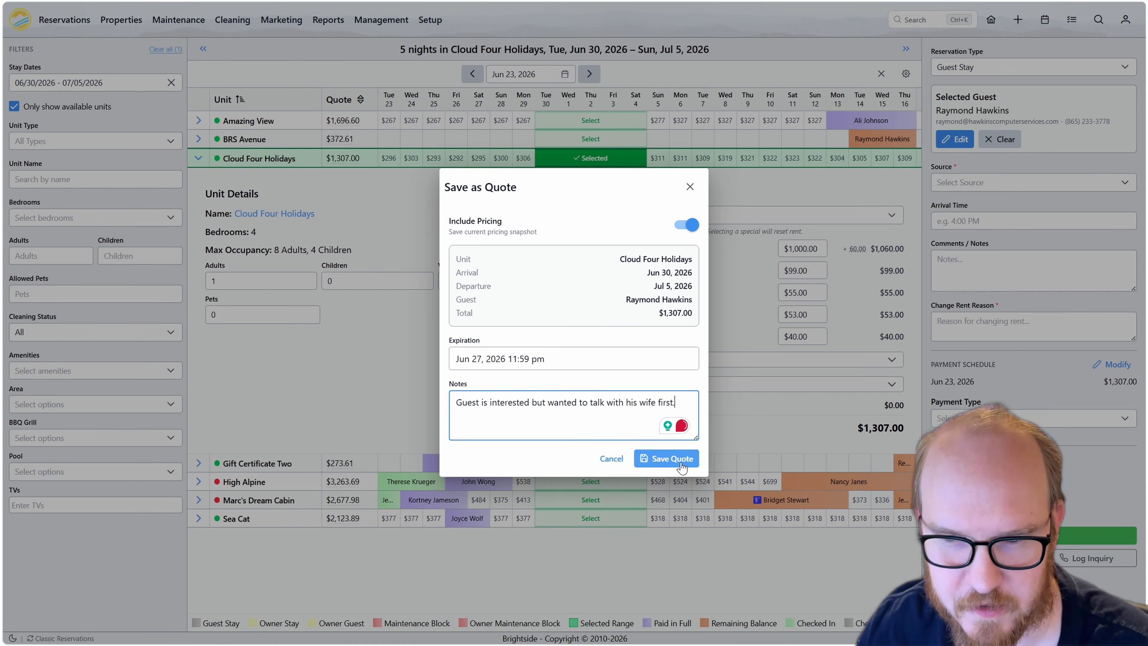
click(666, 458)
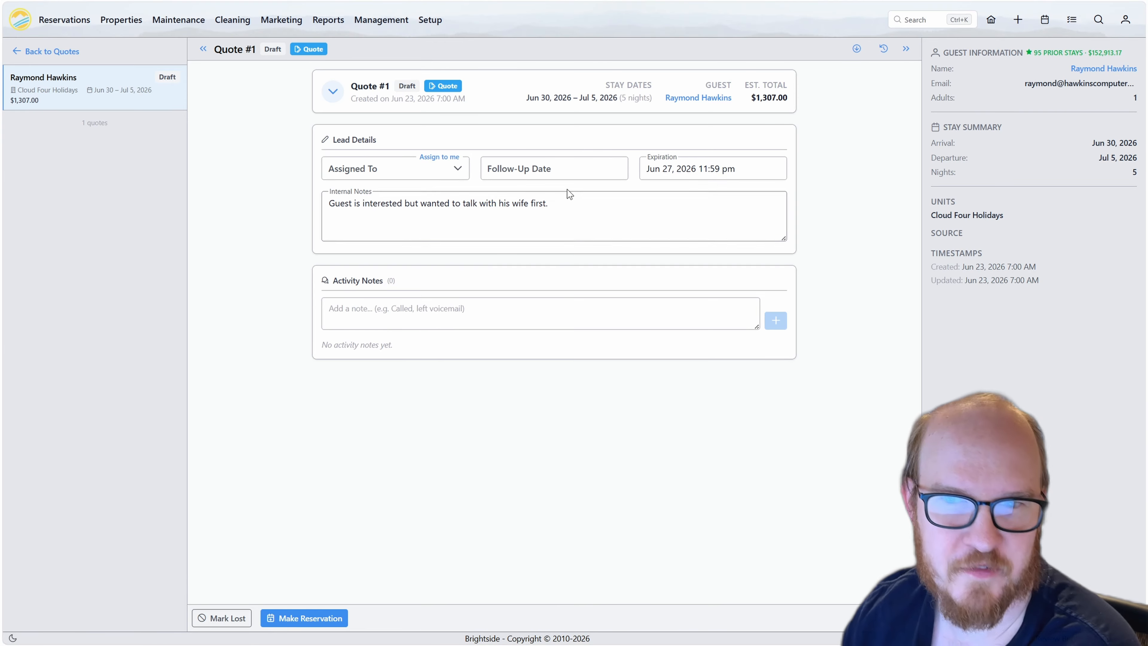
Add the activity note "Followed up with guest and they're still deciding." to the quote
click(450, 309)
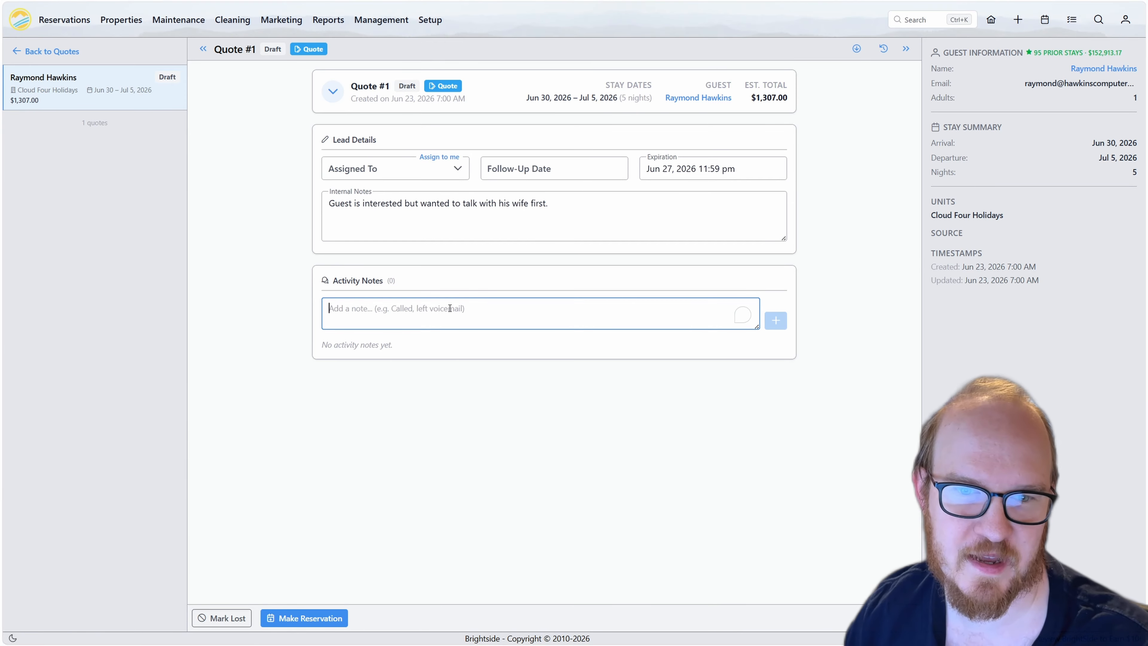
text(Fo)
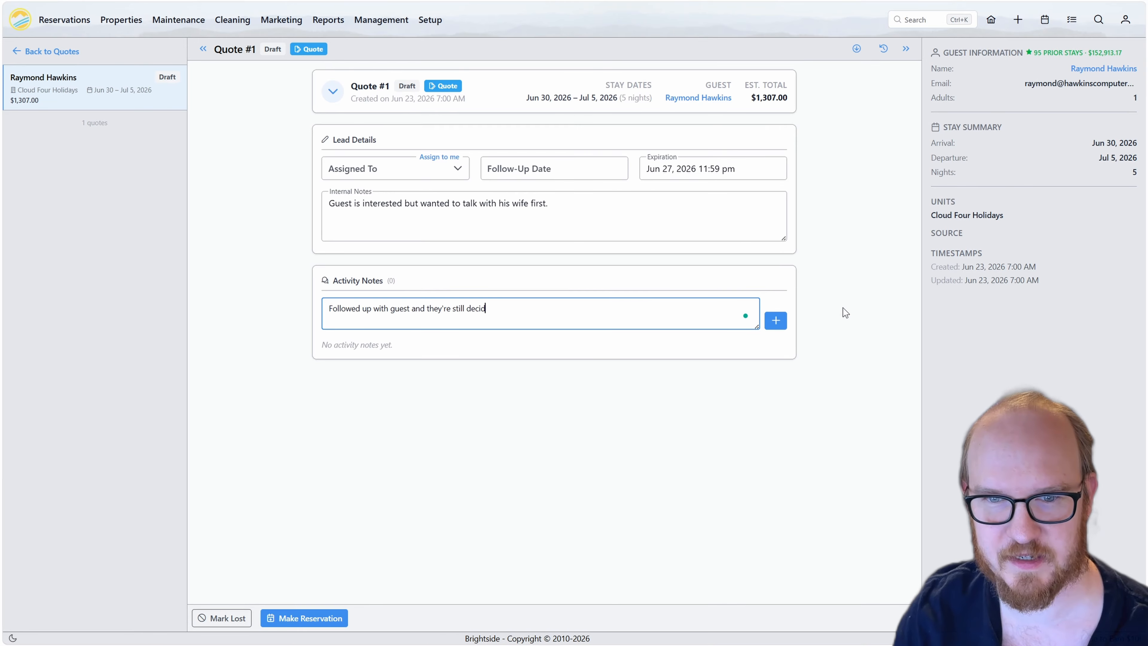
text(g.)
click(776, 322)
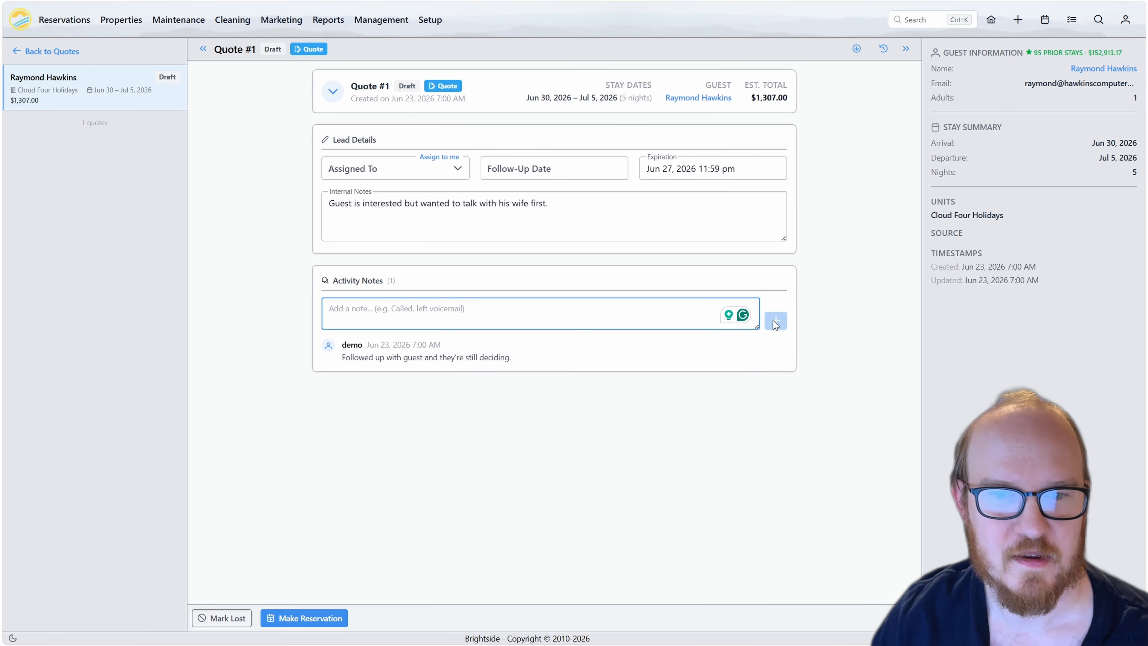
Assign the quote to yourself and set its follow-up date to Jun 23, 2026
click(394, 170)
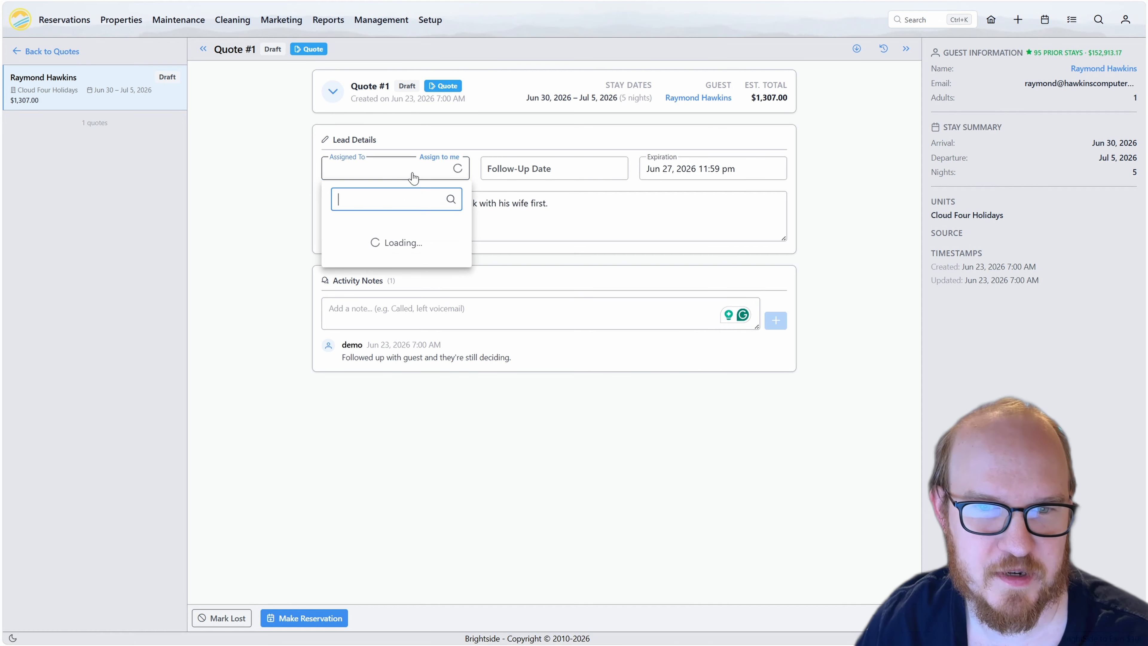
click(262, 211)
click(435, 157)
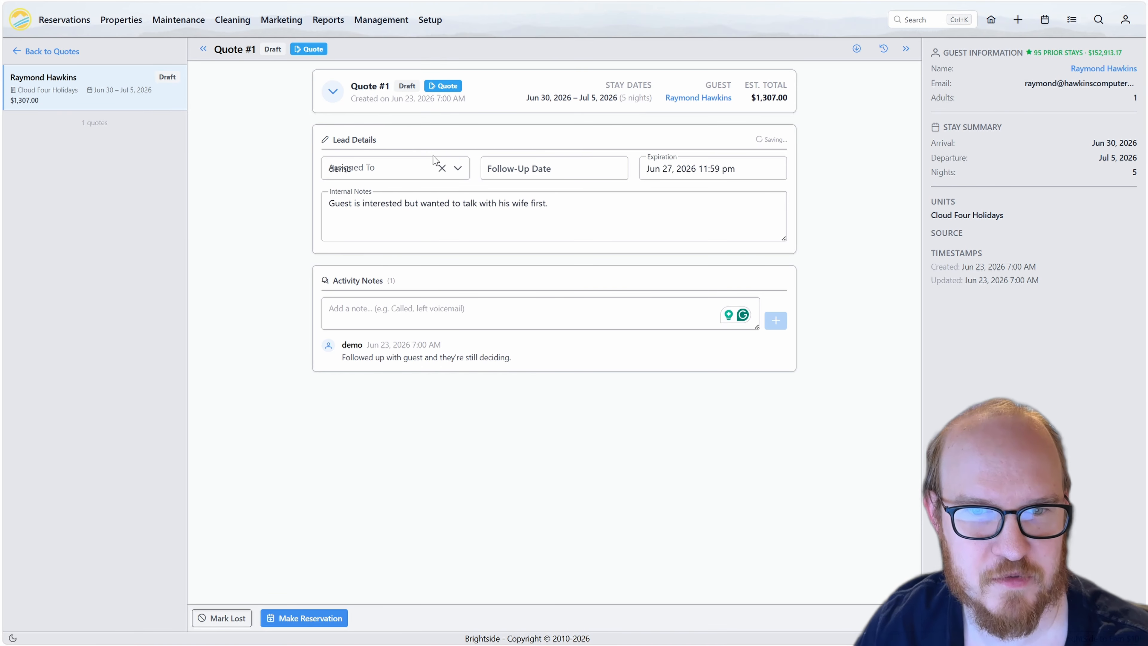
click(549, 169)
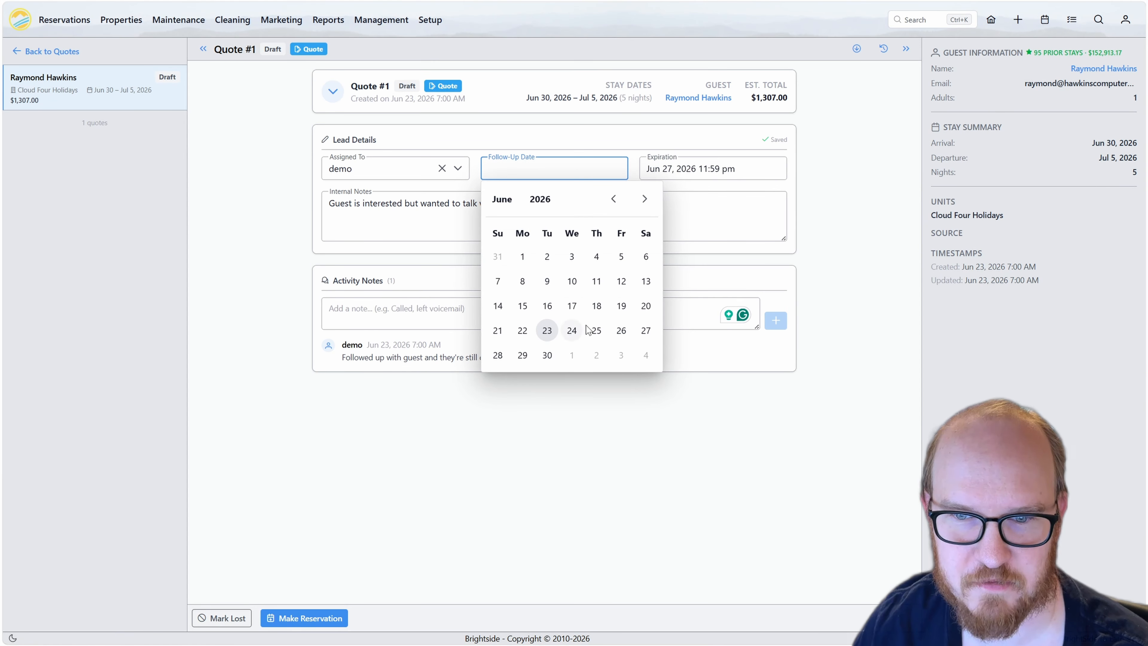
click(572, 331)
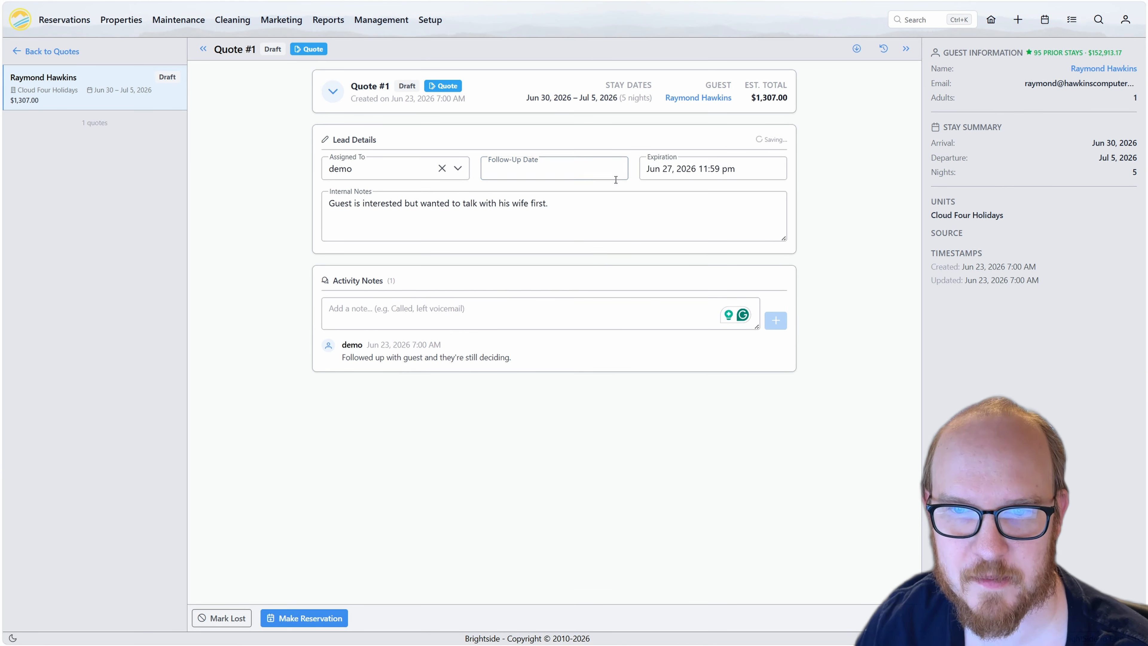
click(560, 167)
click(548, 330)
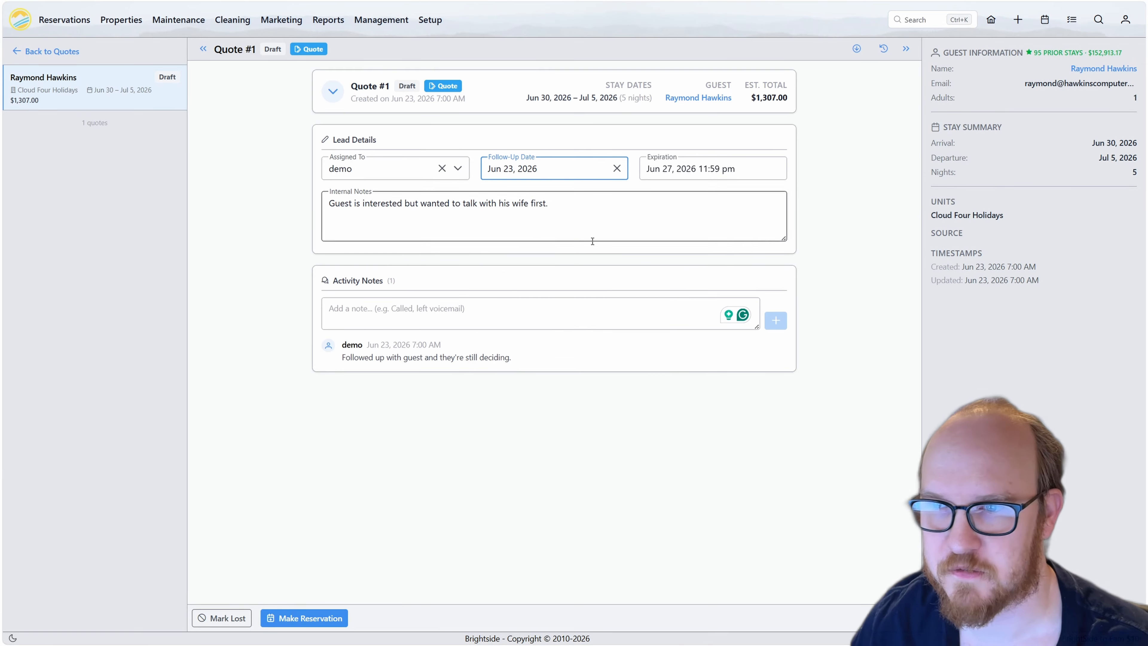
Look over the quotes list and its assigned-to filter, and reopen the Cloud Four Holidays quote
click(27, 51)
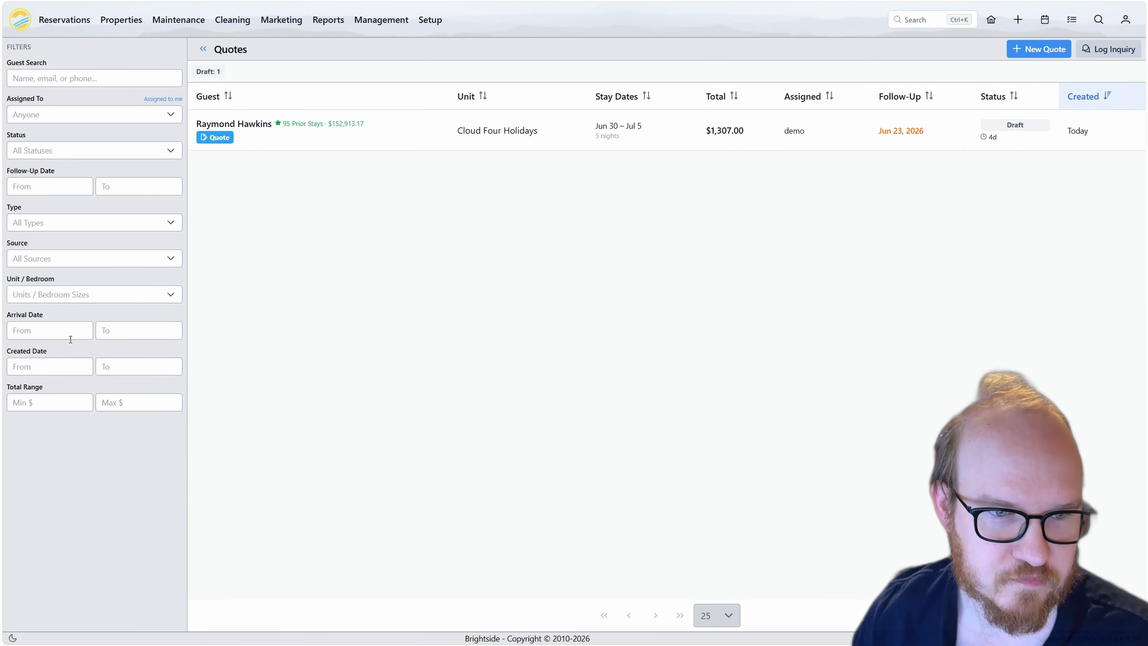
click(163, 99)
click(158, 114)
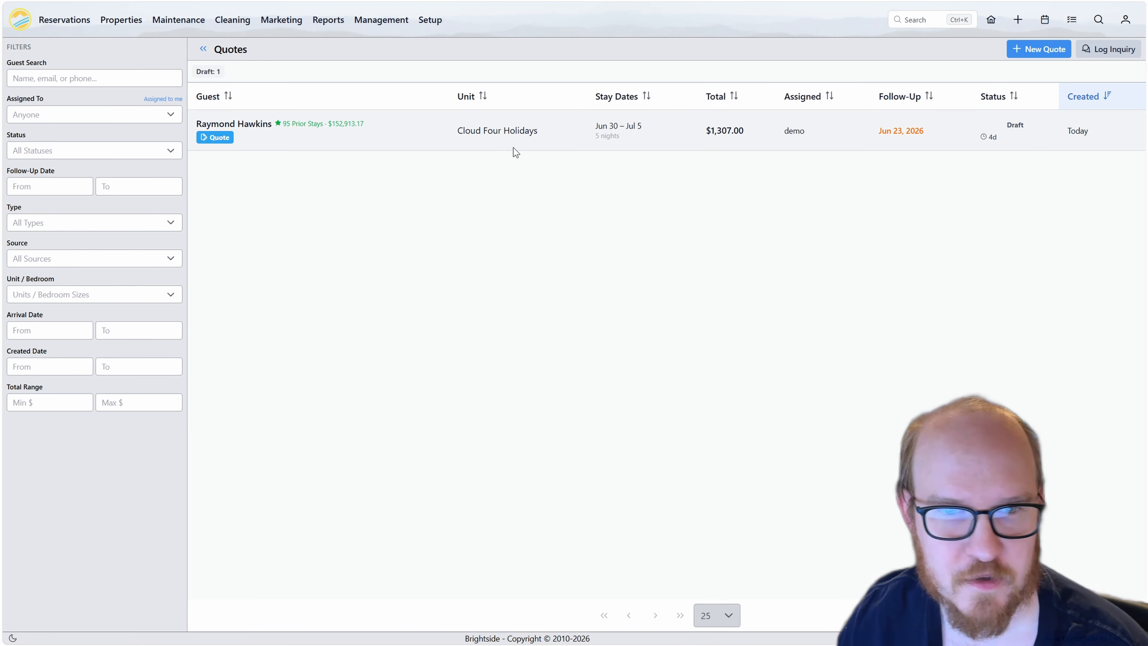
click(442, 146)
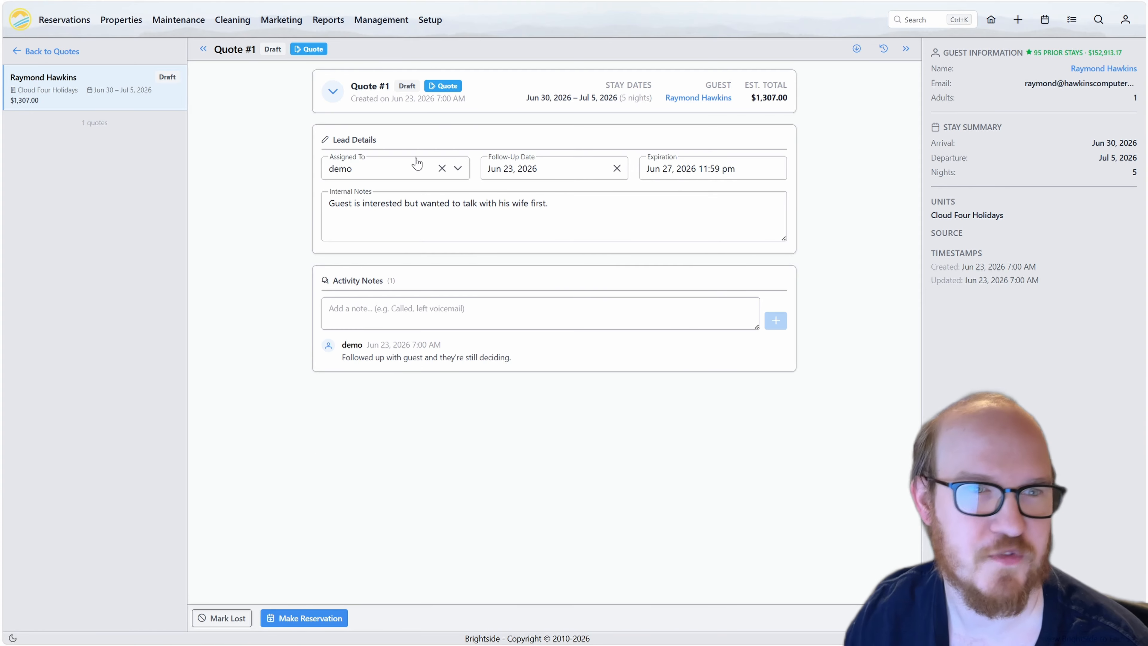
Open the quote due for follow-up from the home dashboard and make a reservation from it
click(24, 26)
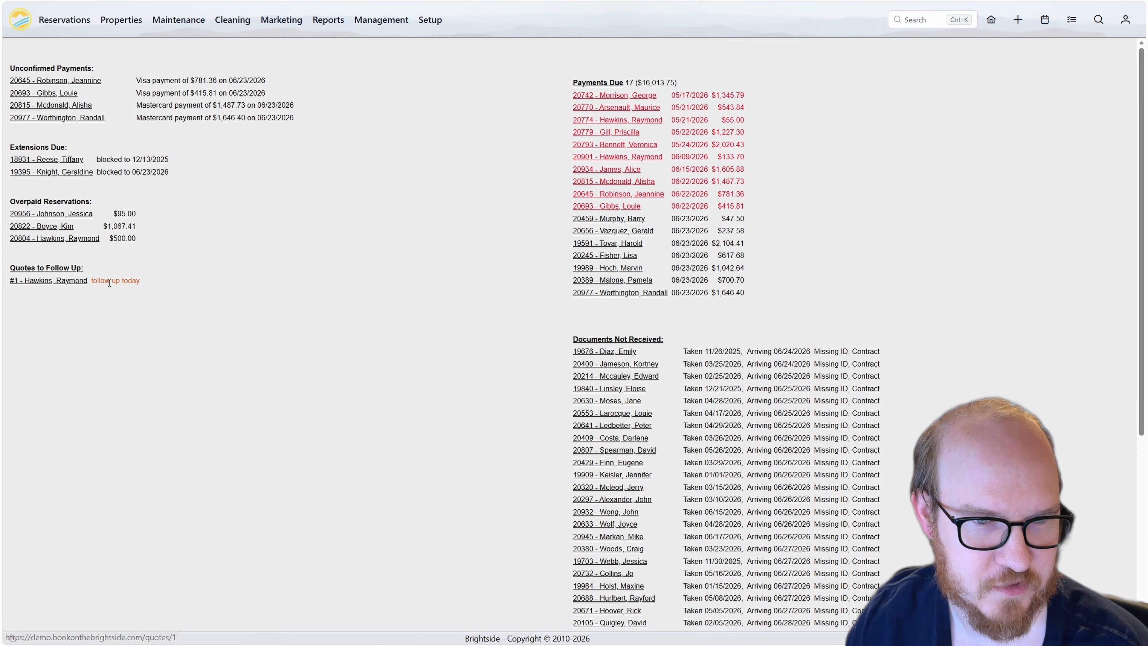
click(54, 281)
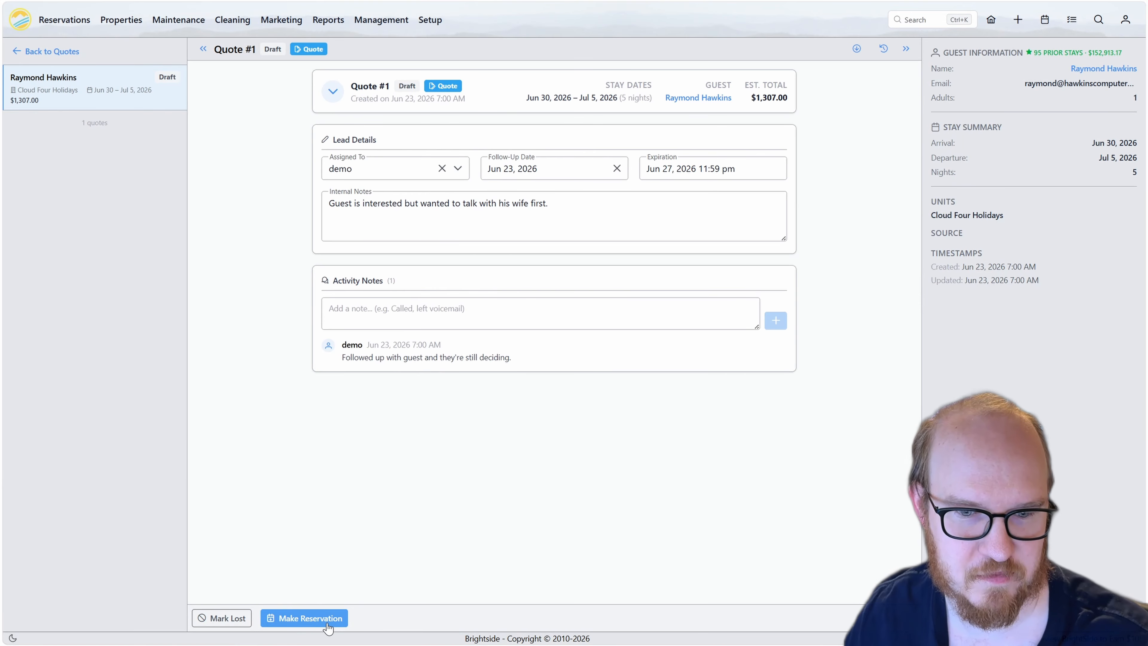
click(312, 618)
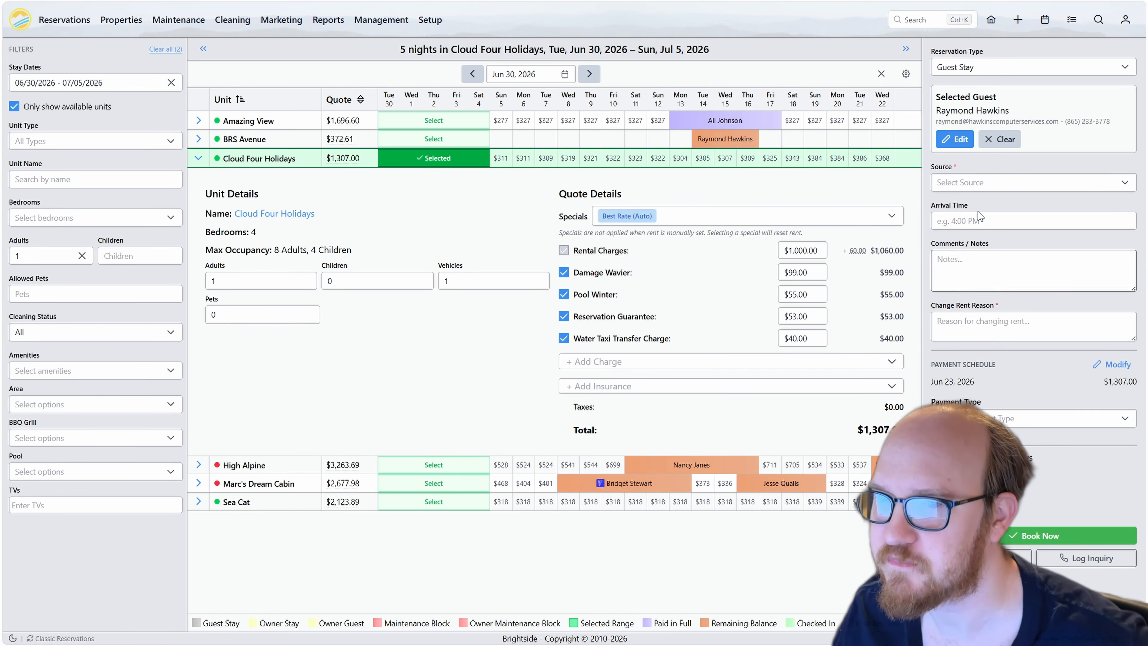
Set the reservation source to Walk In, give "Special pricing" as the rent change reason, and book the stay
click(986, 187)
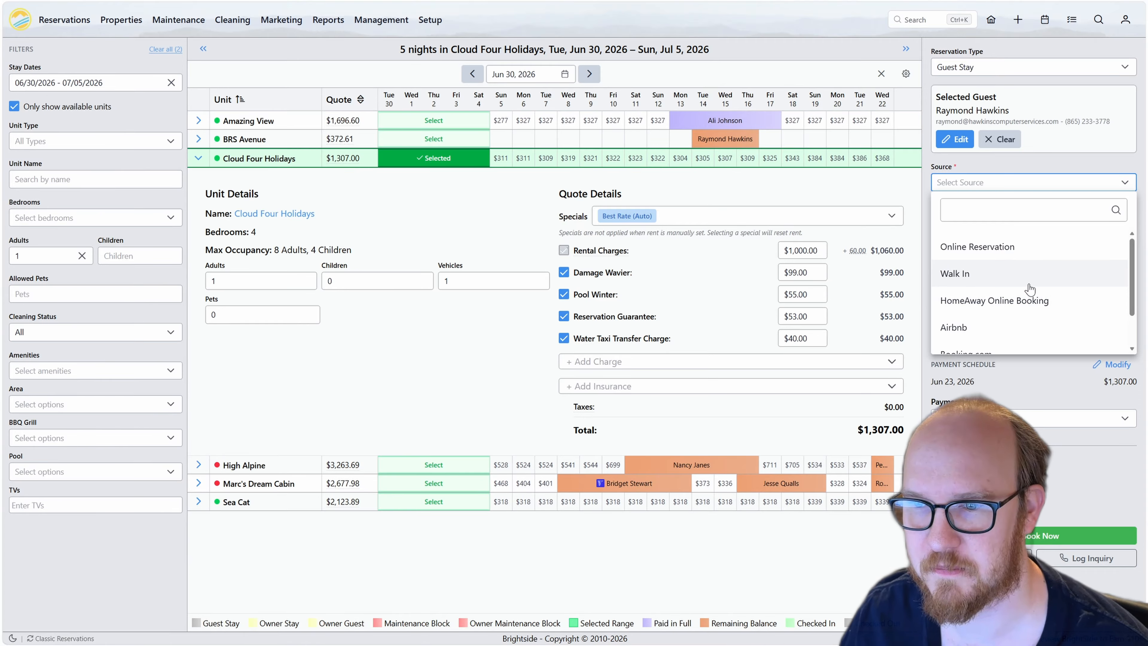
click(986, 274)
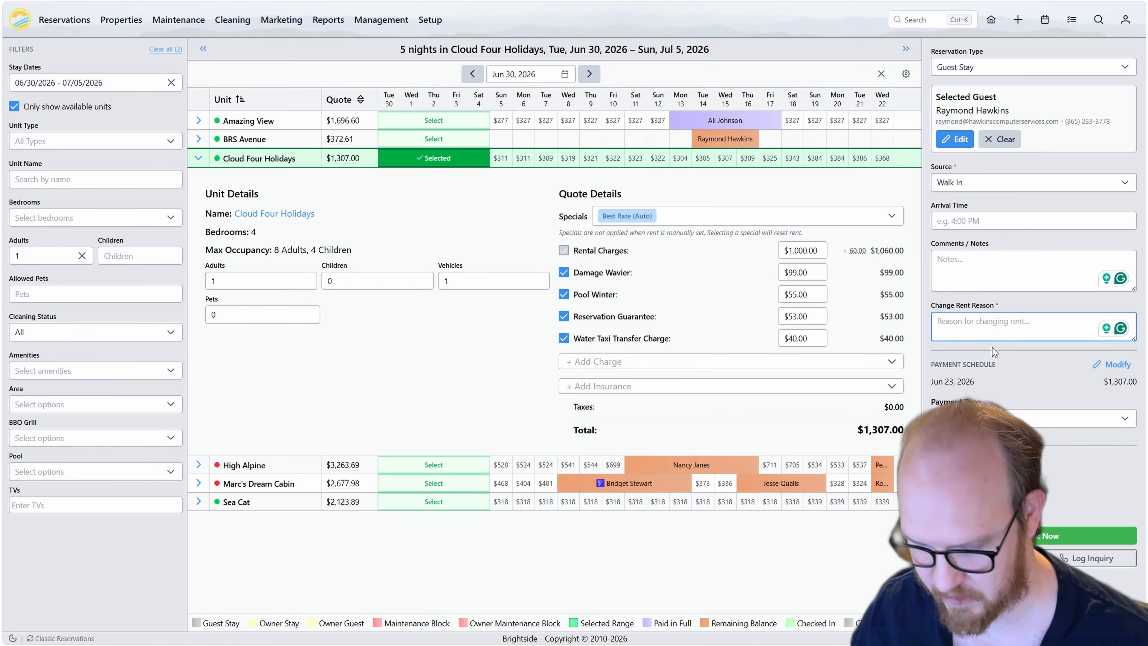
text(Special pricing)
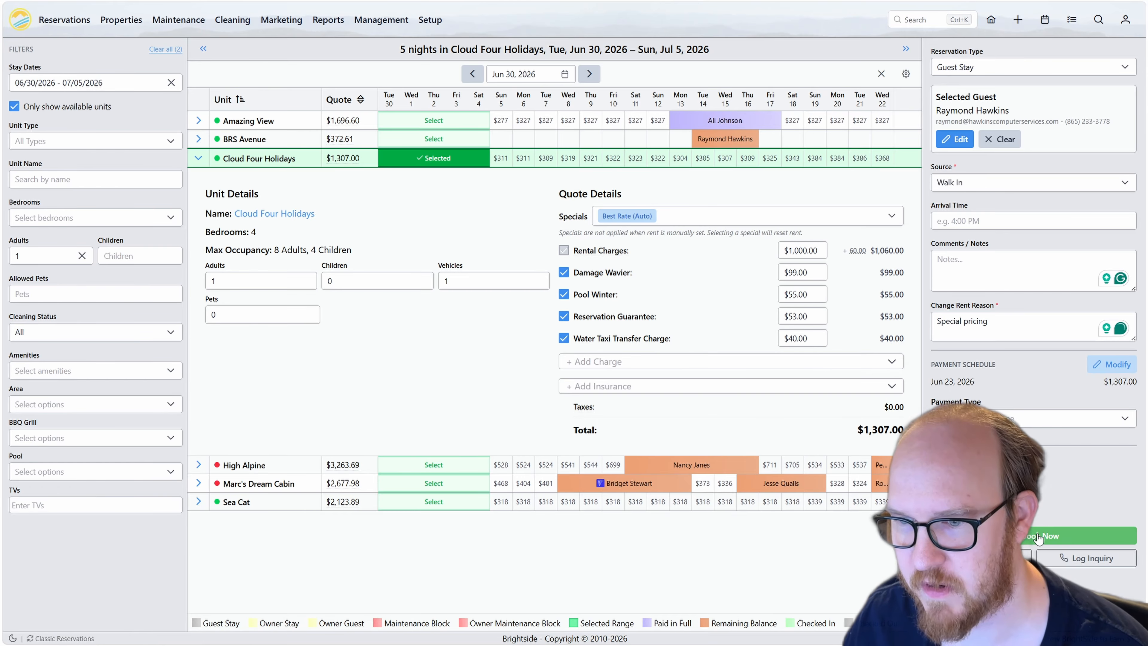
click(1042, 540)
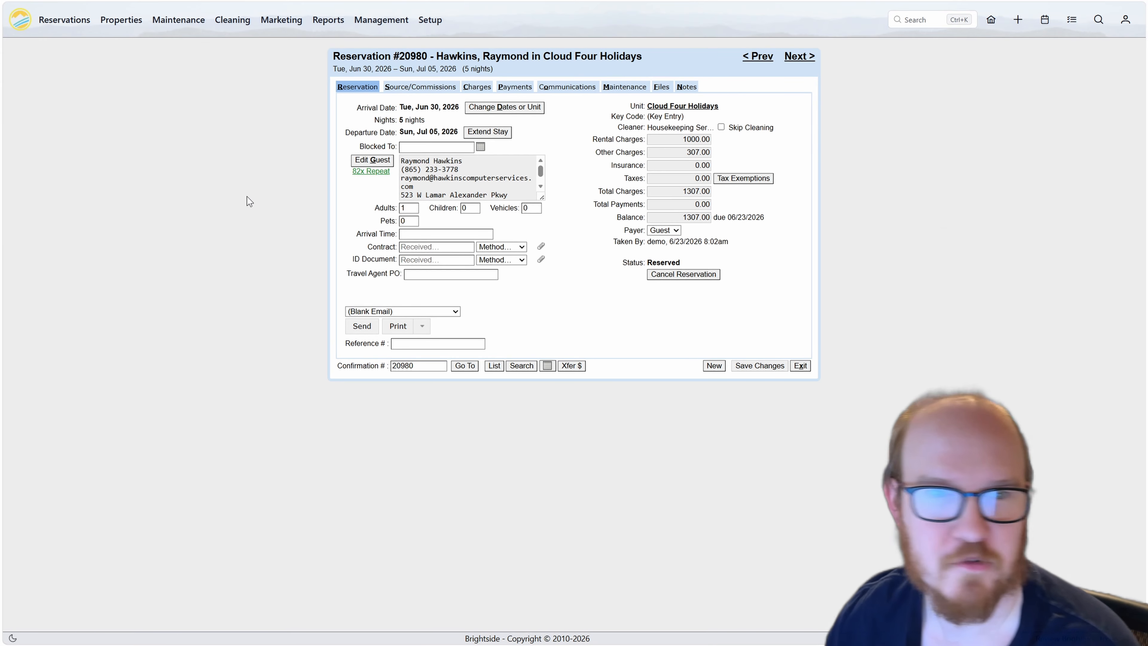
Start logging a new inquiry from the quotes list and select the existing guest by full name
click(59, 20)
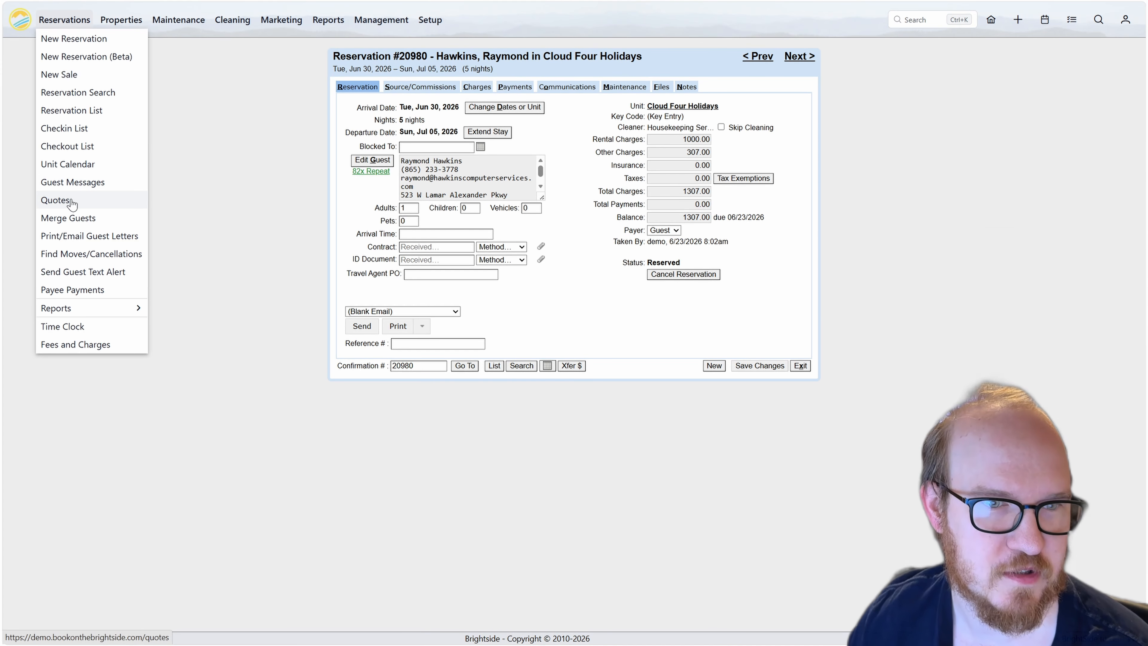
click(55, 200)
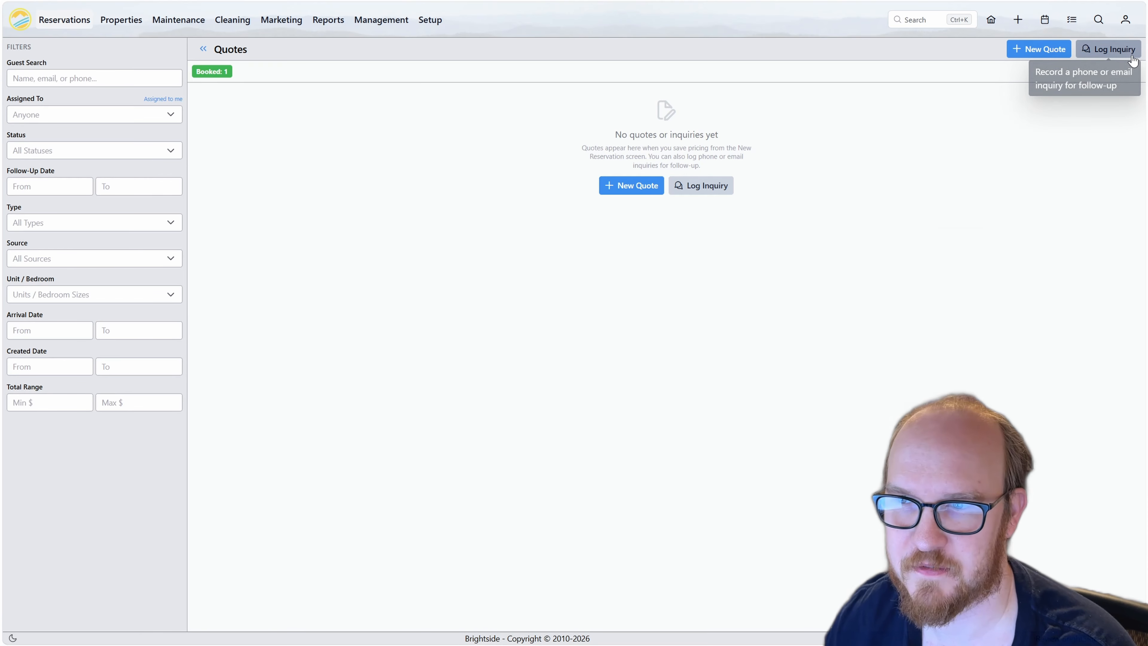
click(1107, 49)
click(574, 246)
text(Ra)
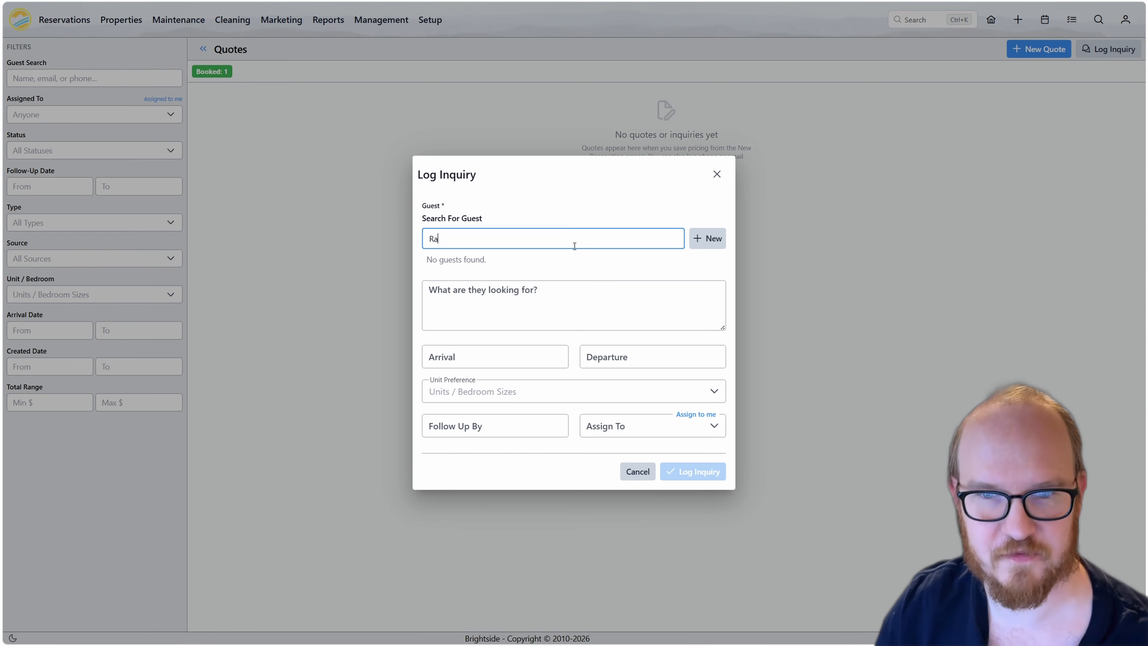
text(ymond hawkins)
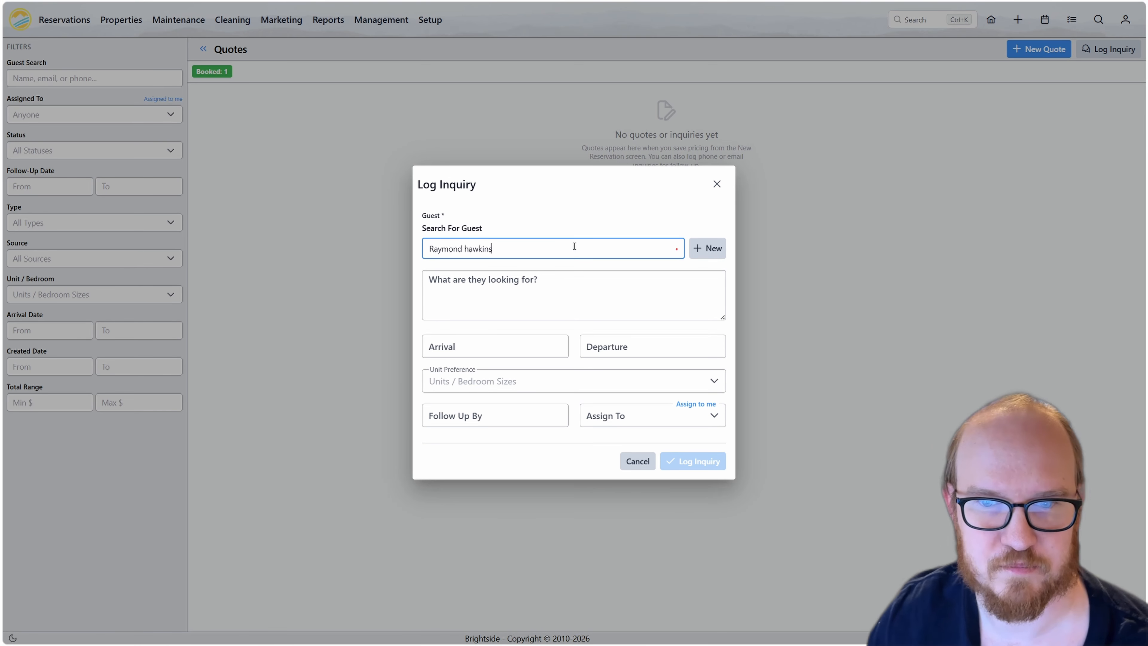
click(530, 264)
Describe what the guest is looking for as "Something for Thanksgiving that sleeps at least 20 people."
click(651, 323)
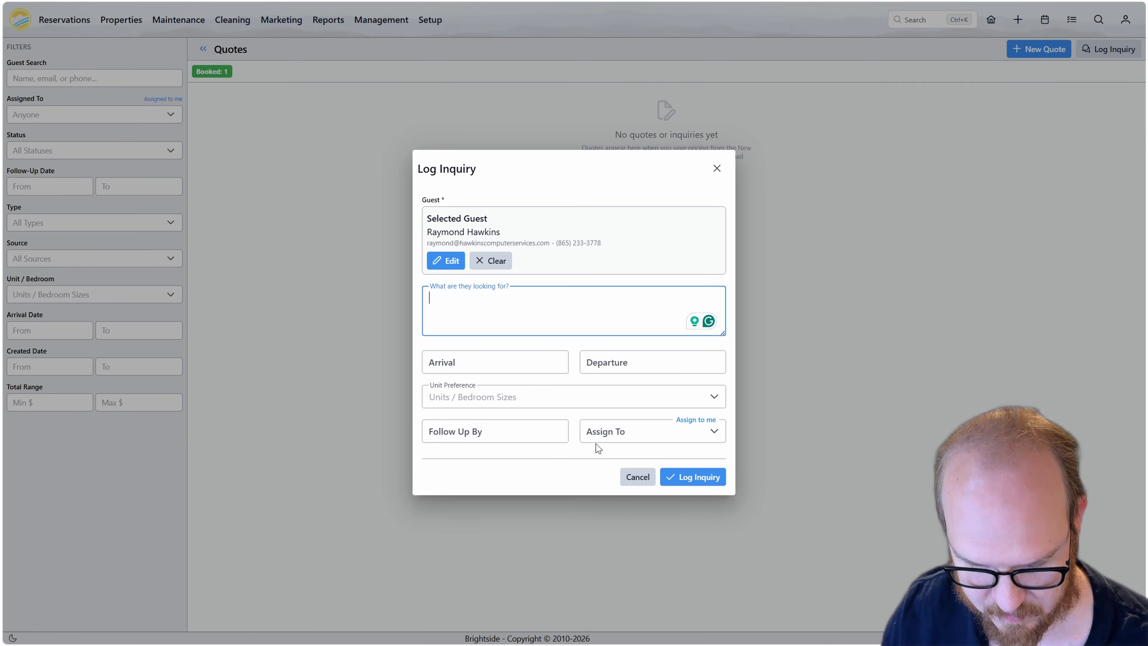
text(Something for THank)
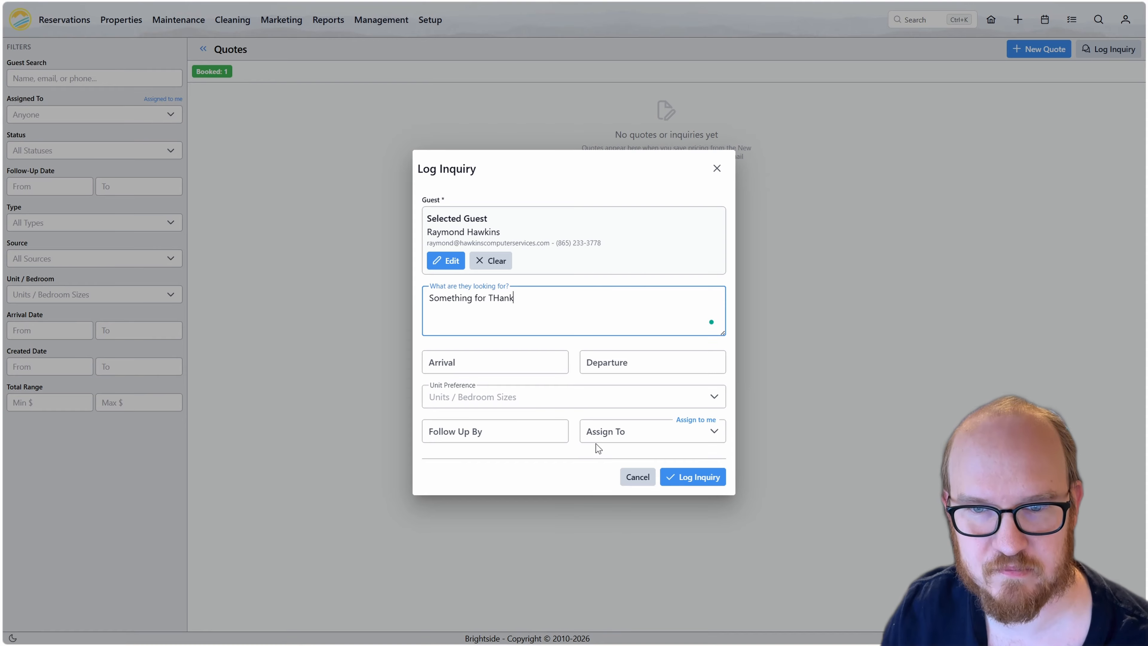
key(BackSpace)
key(BackSpace)
key(BackSpace)
key(BackSpace)
key(BackSpace)
text(TR)
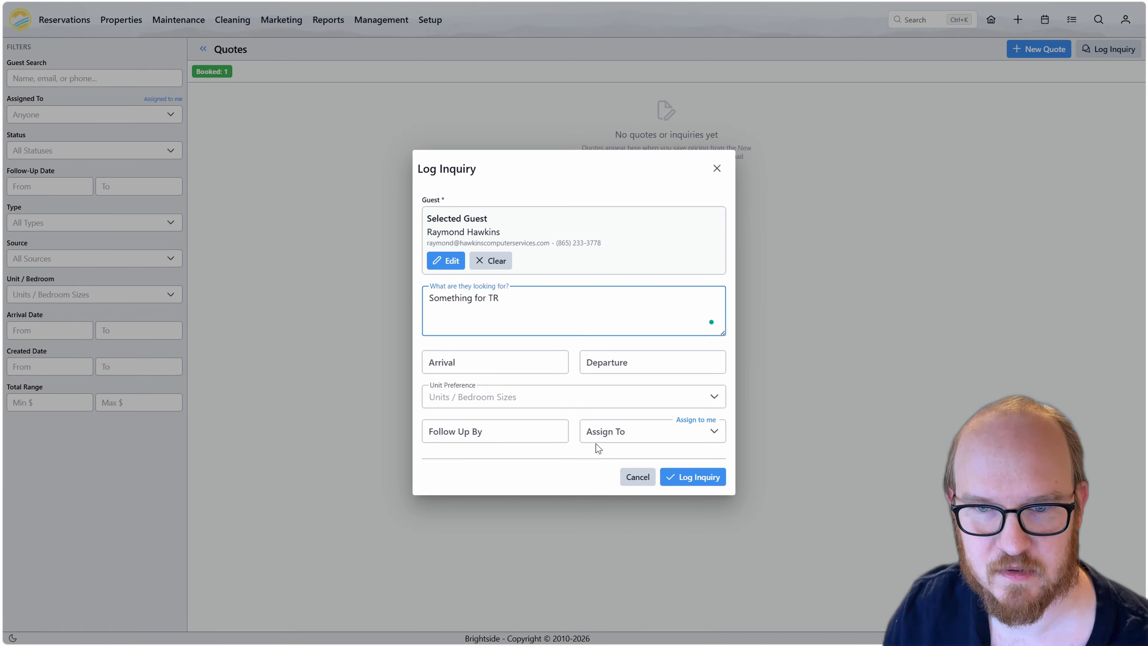
text(hathat se)
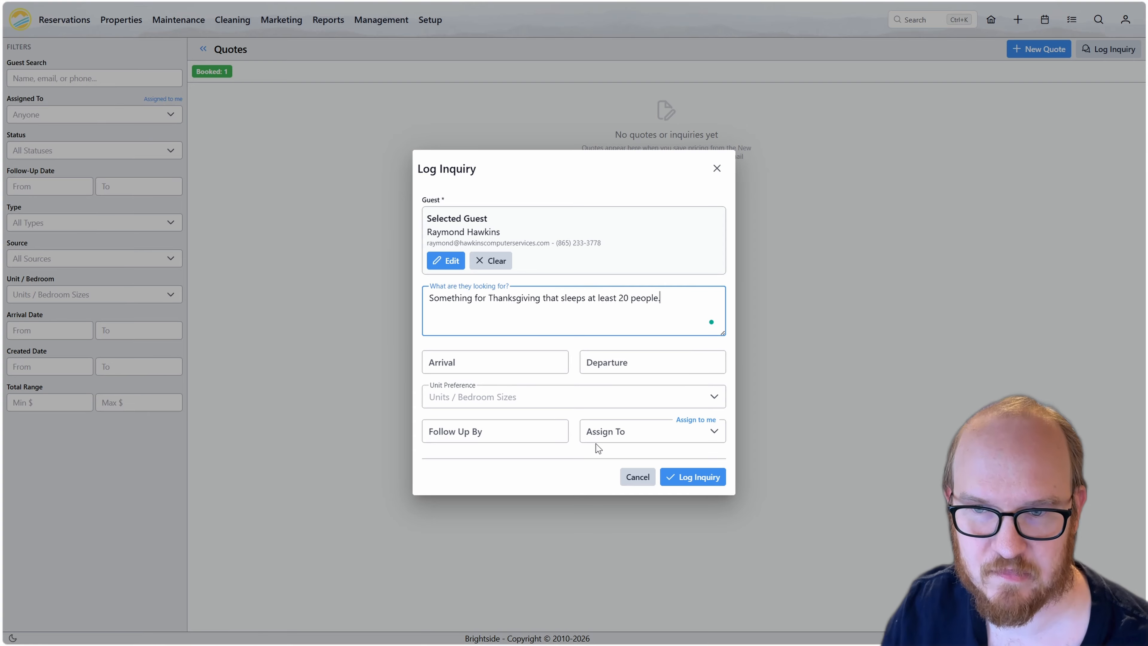
Assign the inquiry to demo with a Jun 25, 2026 follow-up date, log it, and return to the quotes list
click(605, 434)
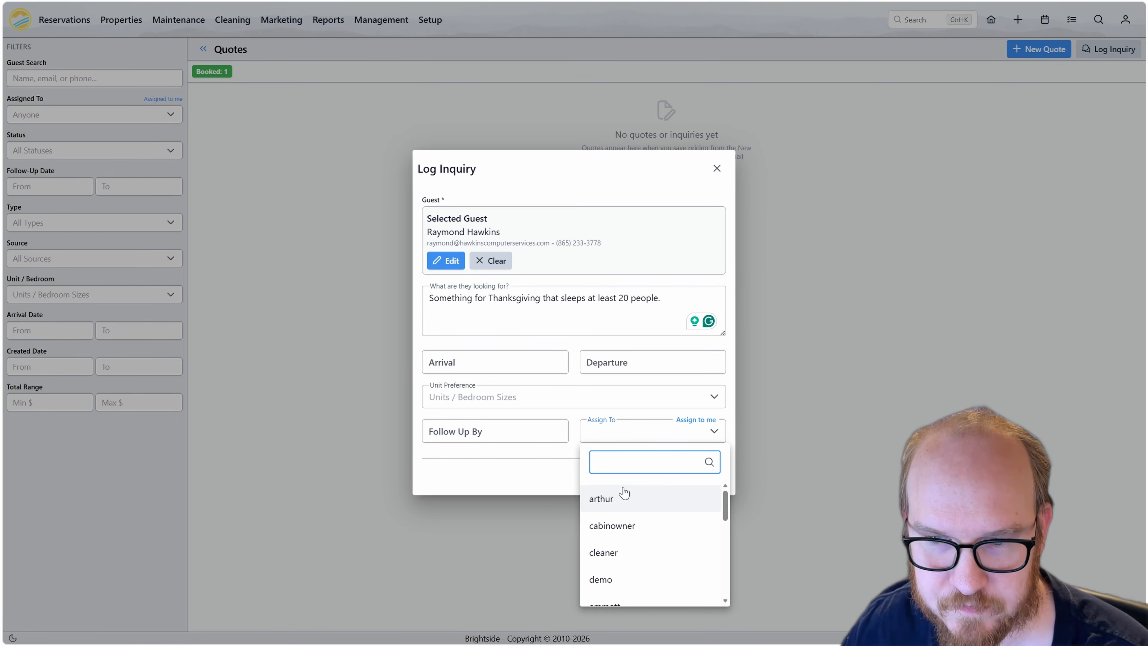
click(601, 579)
click(487, 431)
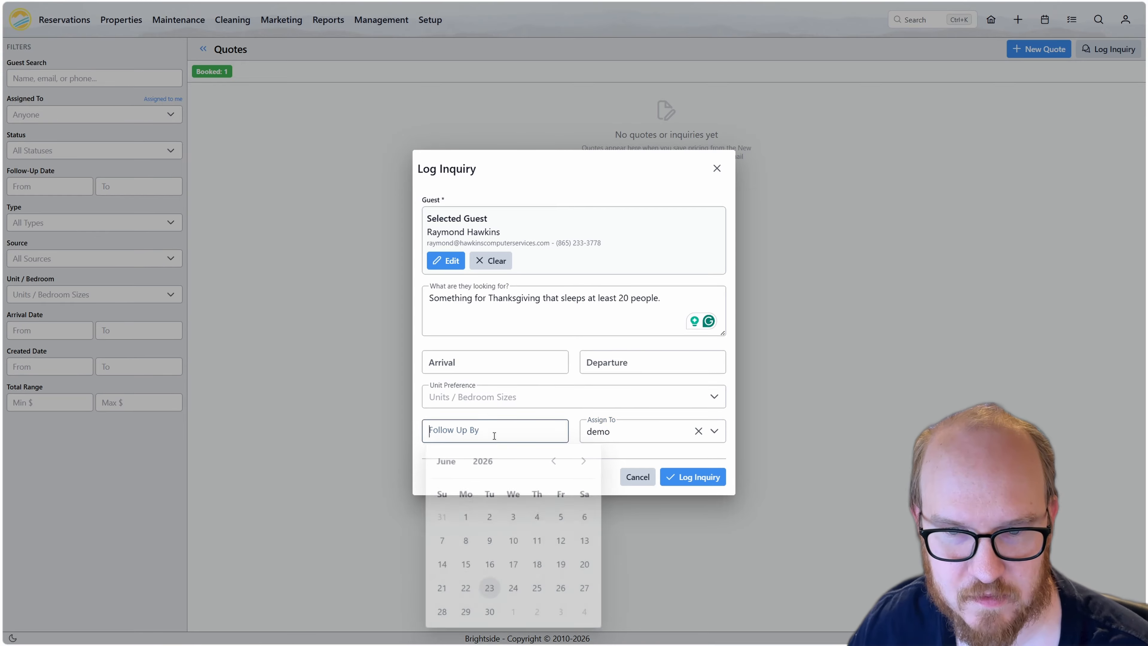
click(542, 597)
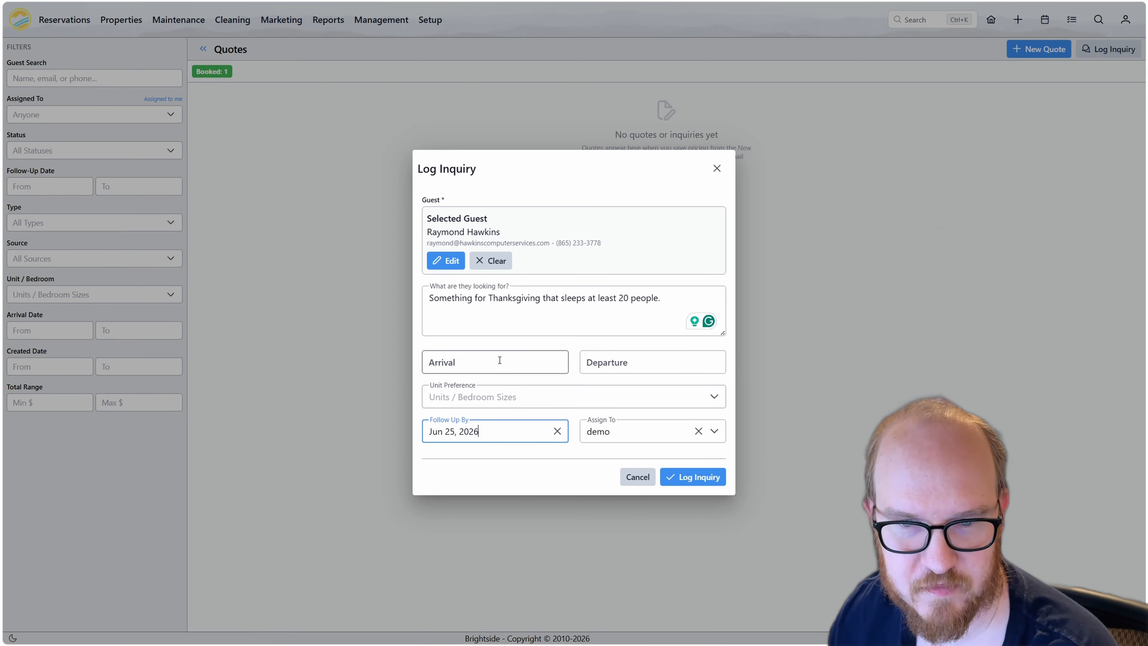
click(684, 477)
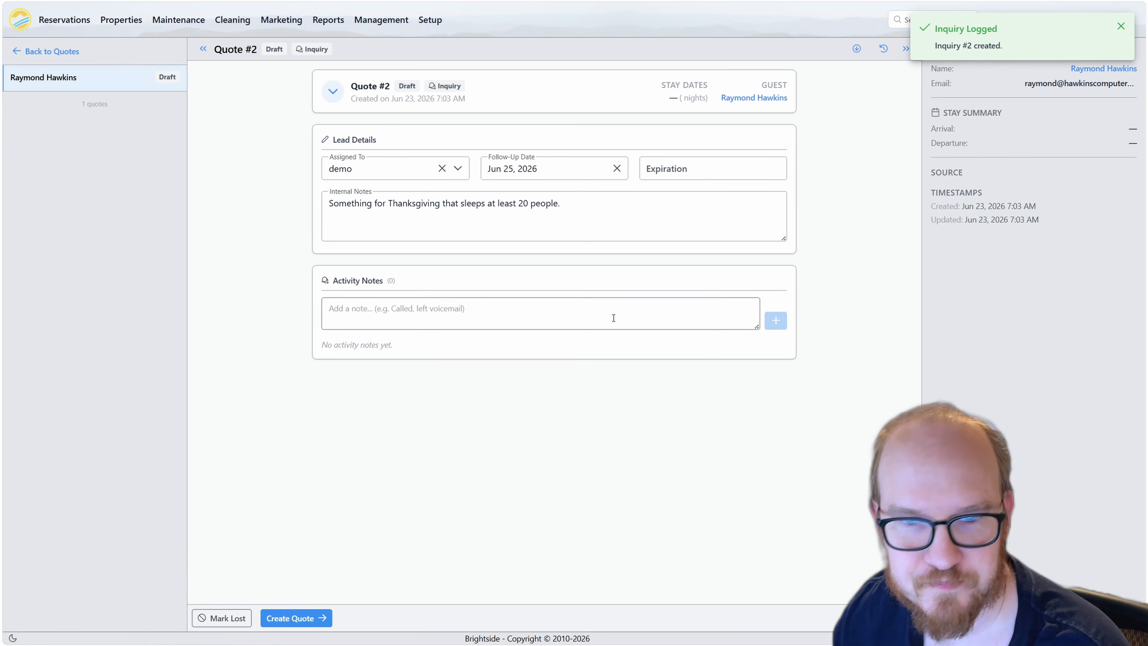
click(53, 51)
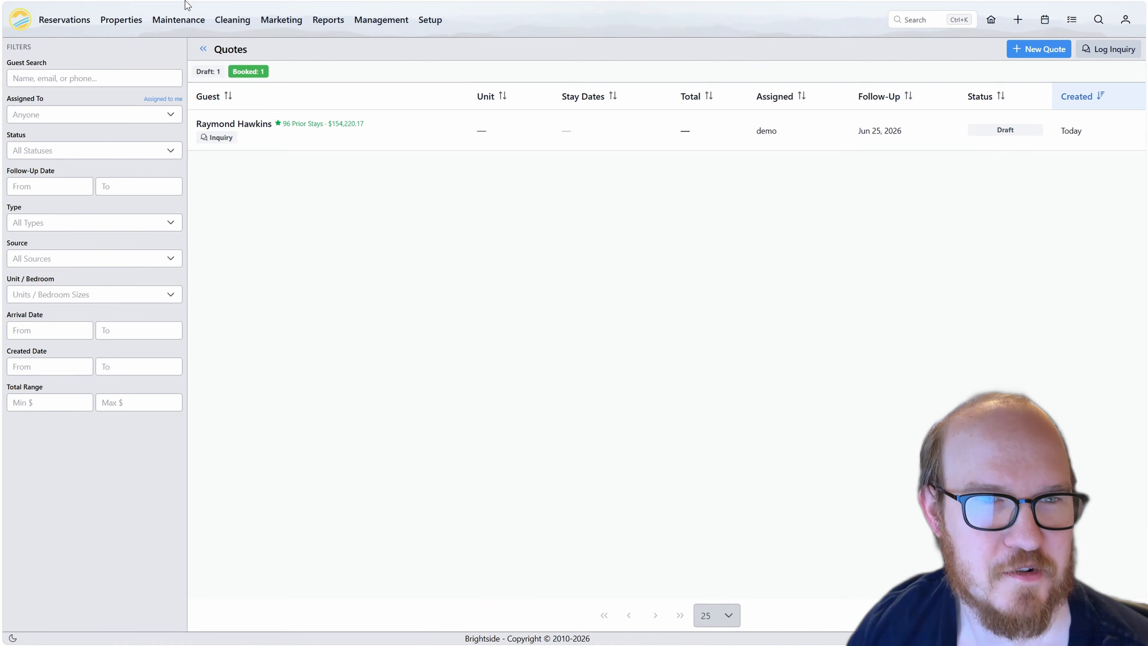
Open the maintenance issues list and filter it to units with 5 or more bedrooms
click(180, 21)
click(191, 56)
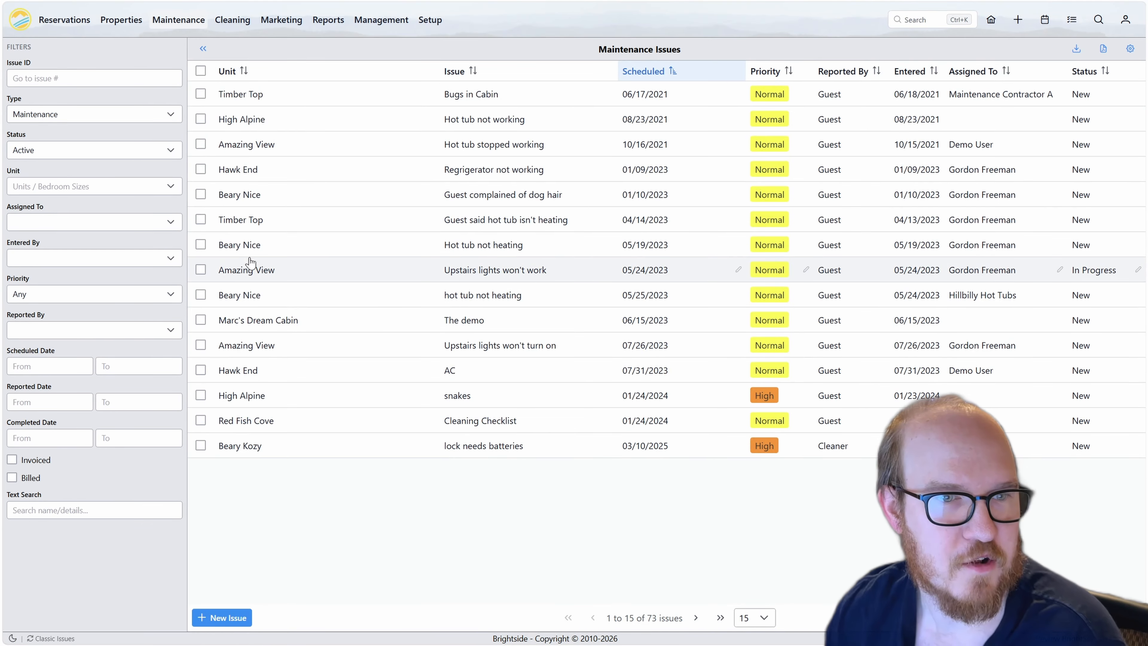
click(154, 187)
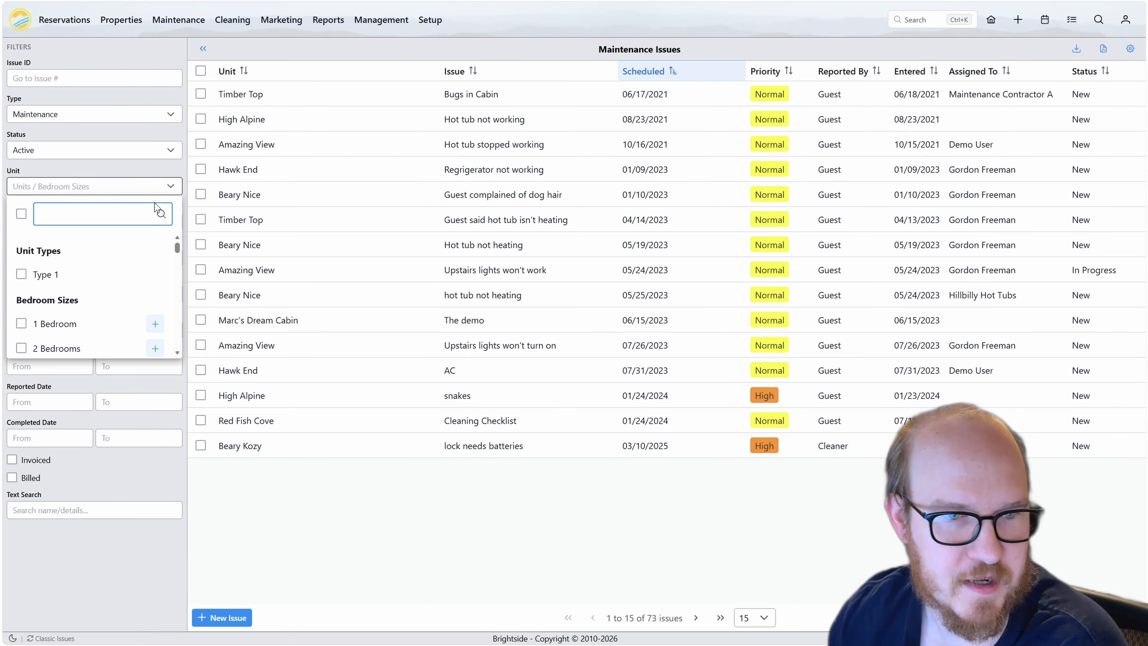
scroll(134, 299, down, 3)
scroll(134, 300, up, 3)
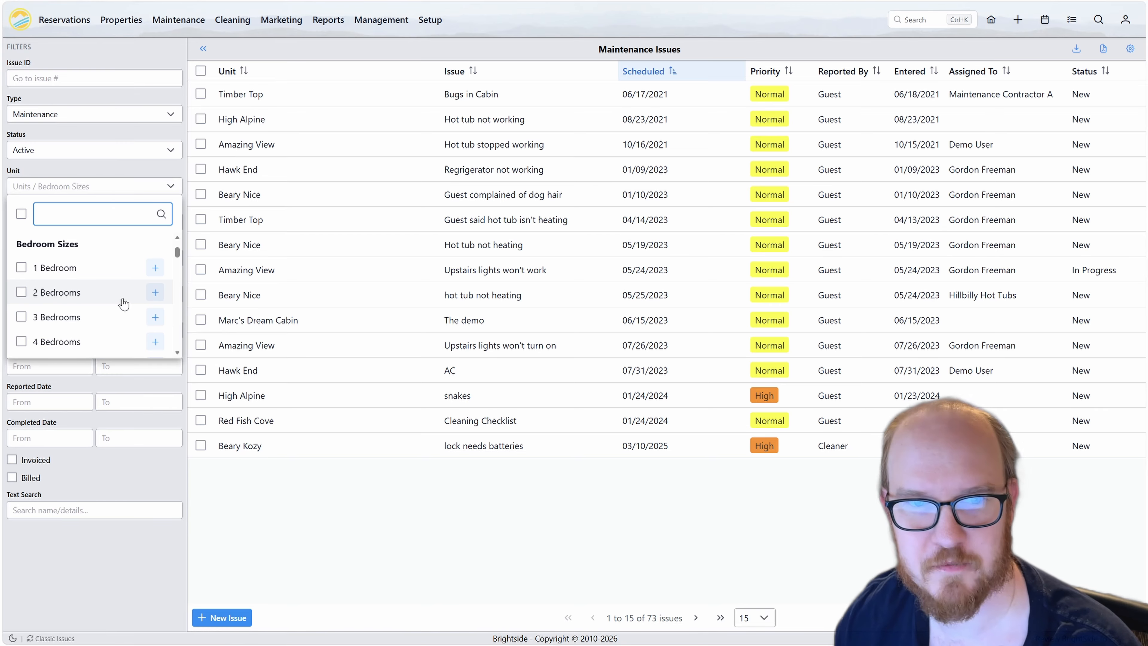
click(437, 491)
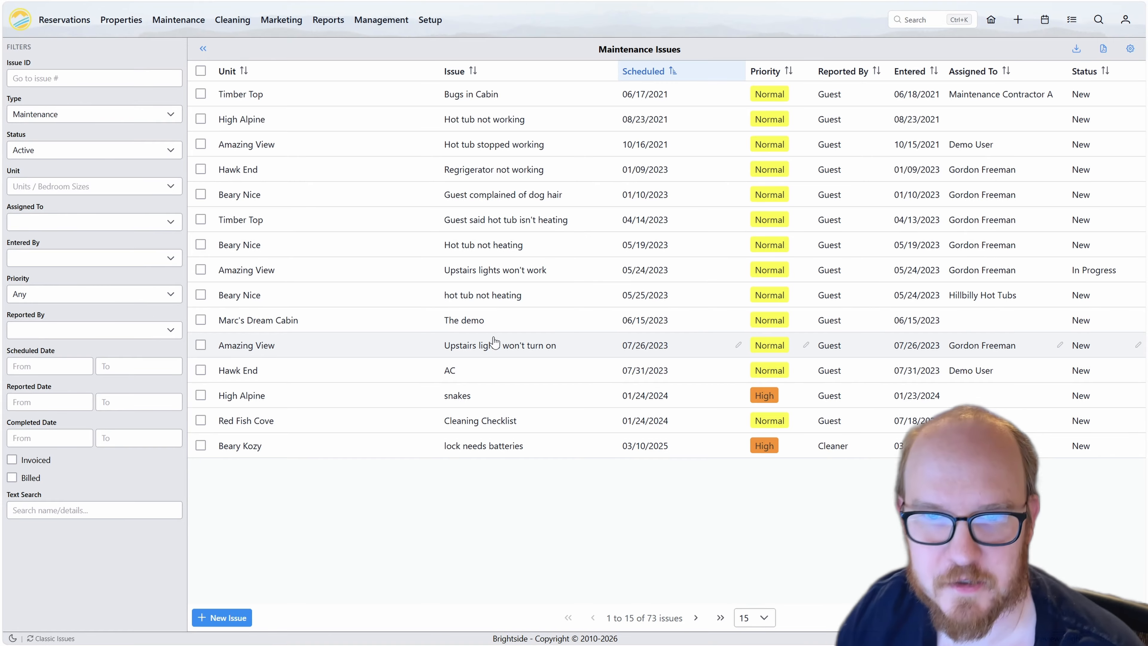
click(164, 193)
scroll(152, 290, down, 5)
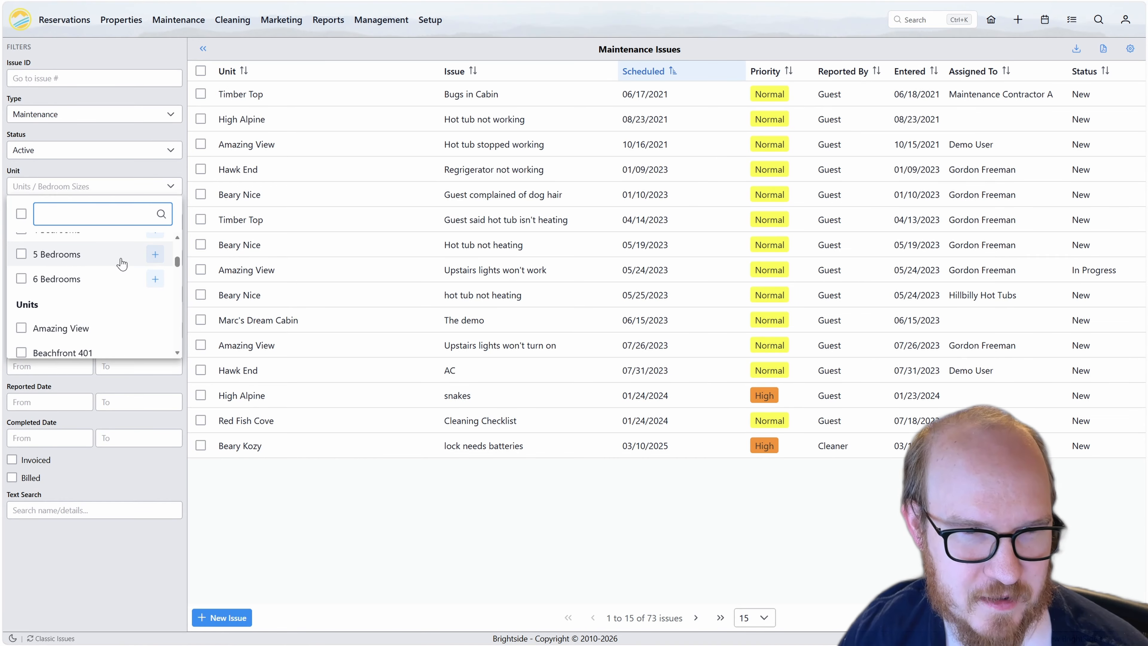
scroll(150, 294, up, 2)
click(155, 310)
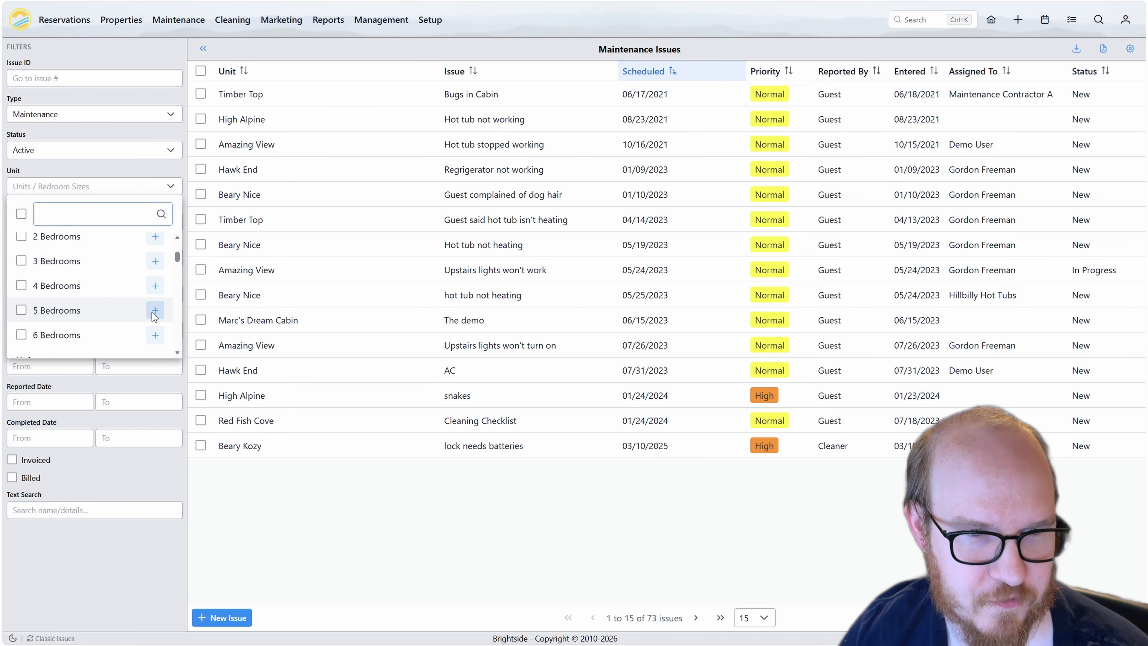
click(420, 458)
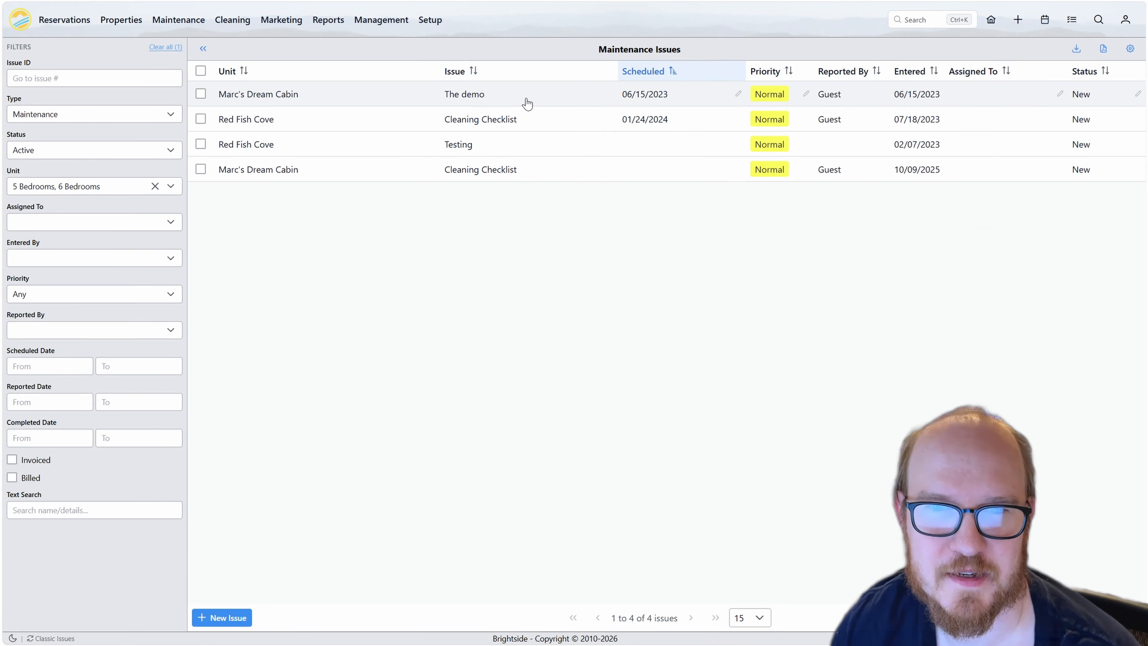
Check the invoices on Marc's Dream Cabin's issue "The demo" and return to the issues list
click(500, 98)
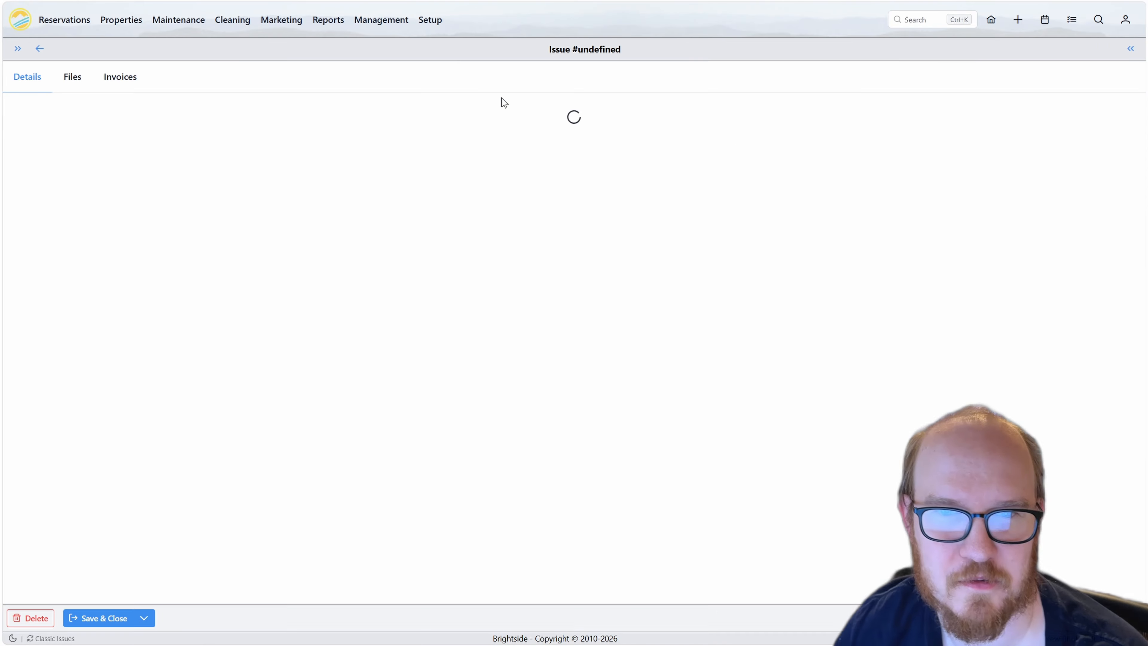
click(120, 76)
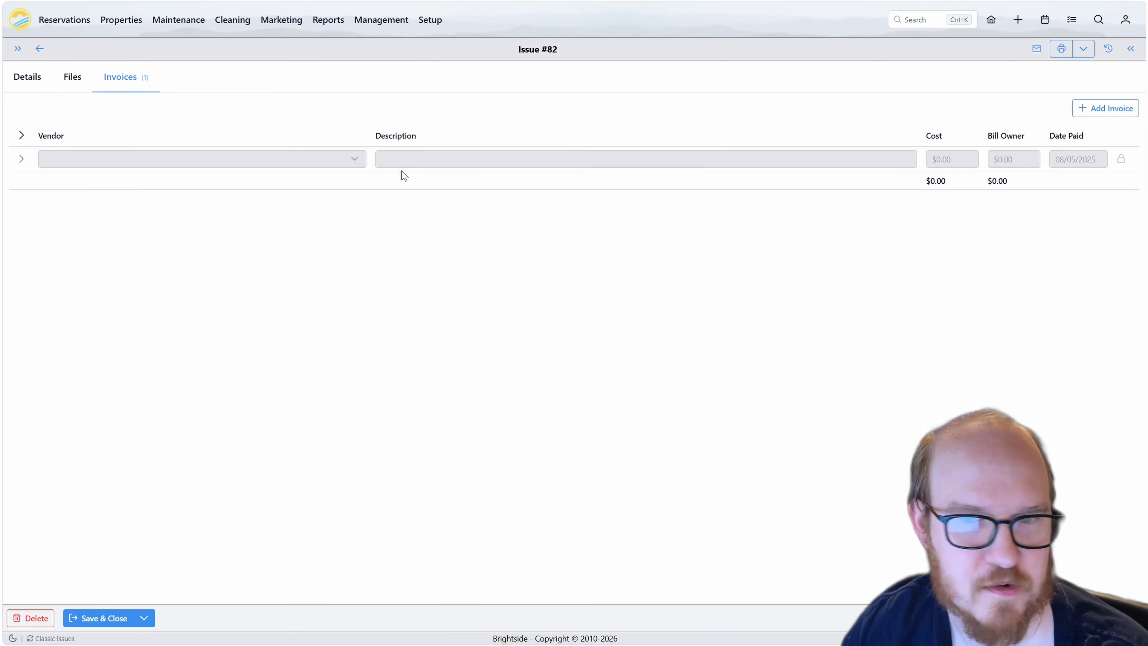
click(40, 48)
Add an invoice to Red Fish Cove's Cleaning Checklist issue, with the vendor listed after A1 Cleaners and the description "Replaced toilet seat"
click(383, 118)
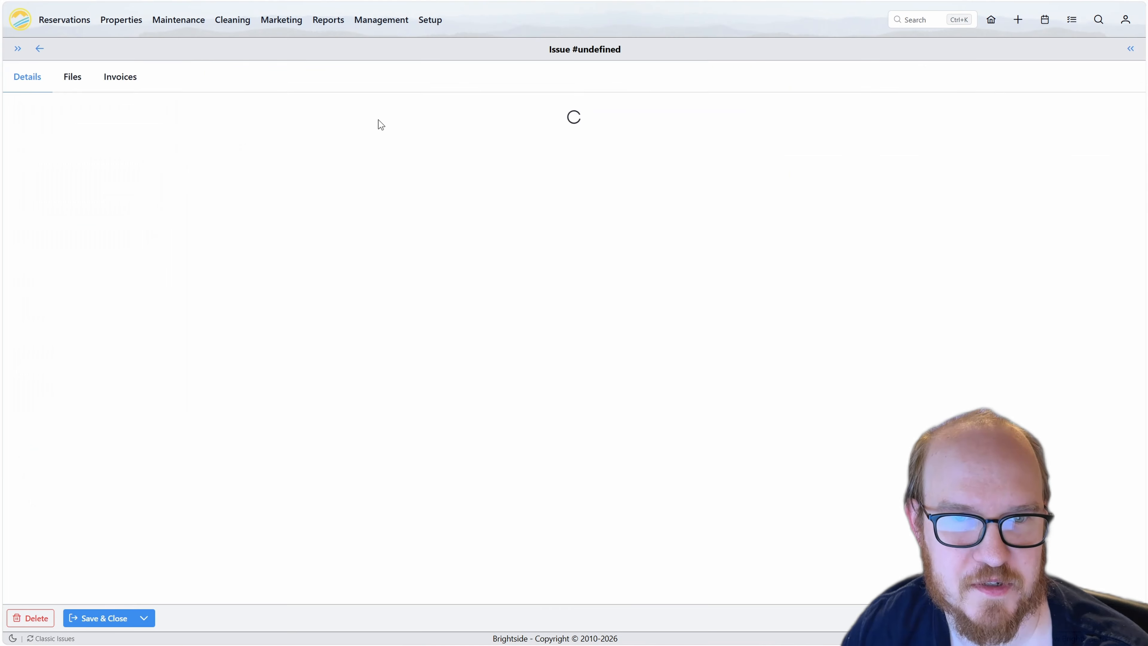
click(119, 78)
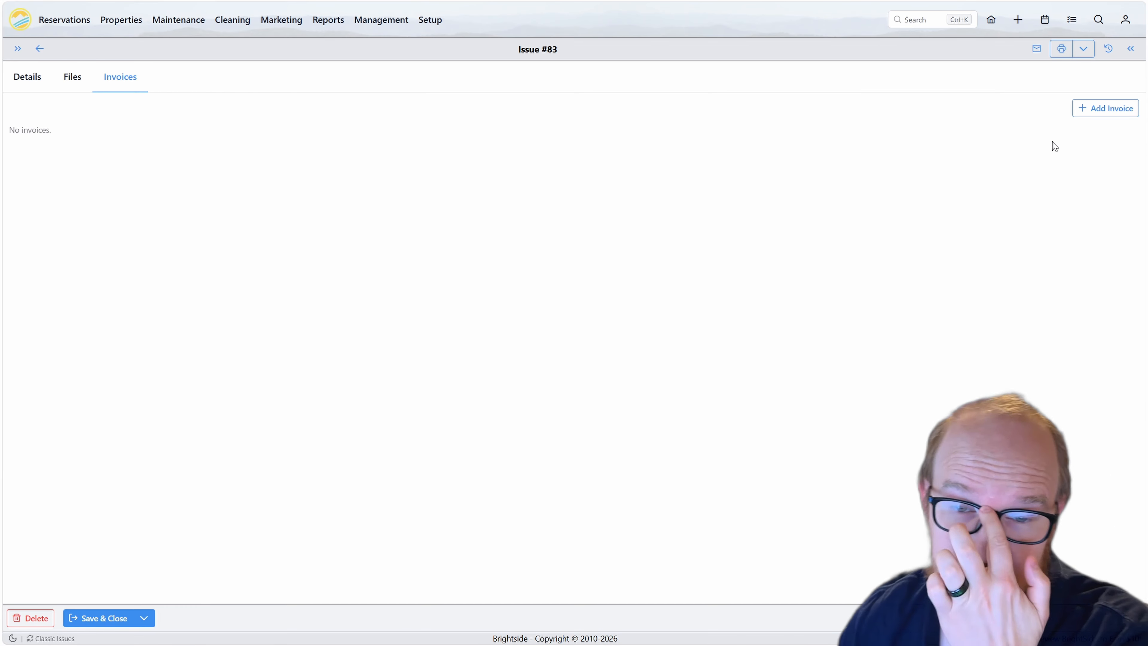
click(1103, 111)
click(194, 160)
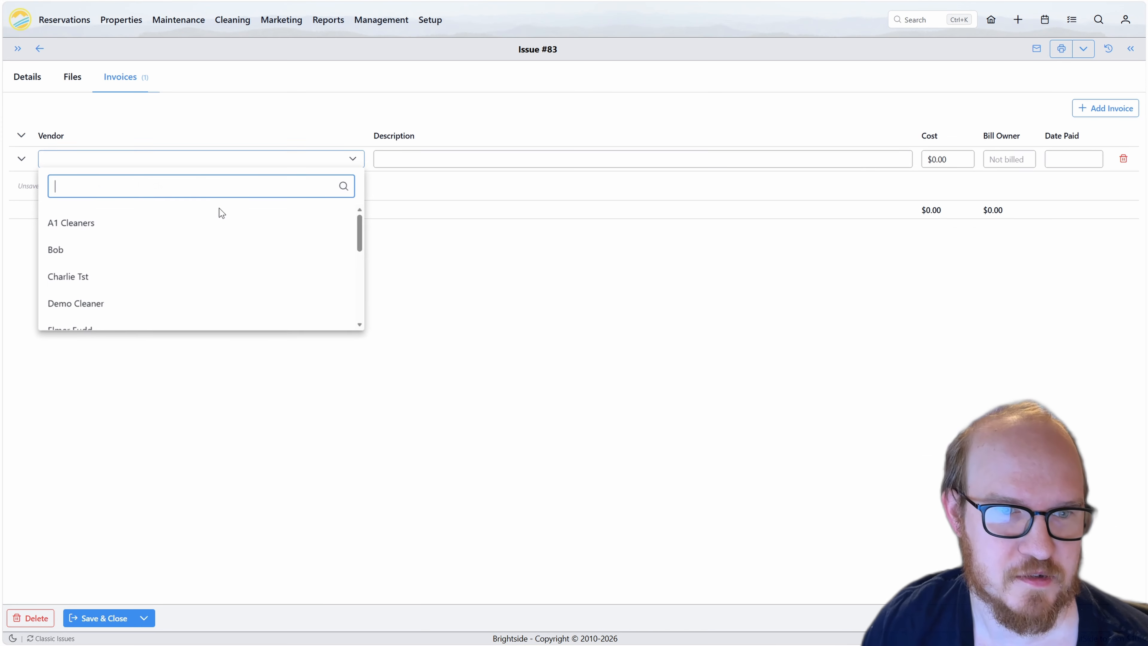
click(137, 253)
click(428, 159)
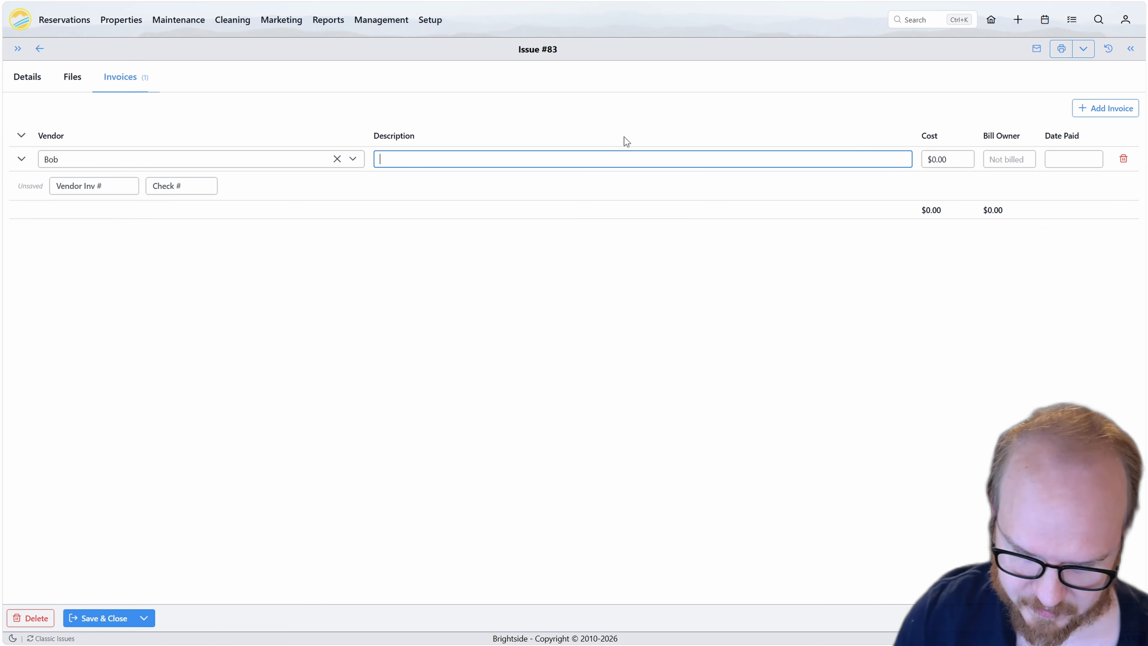
text(Replac)
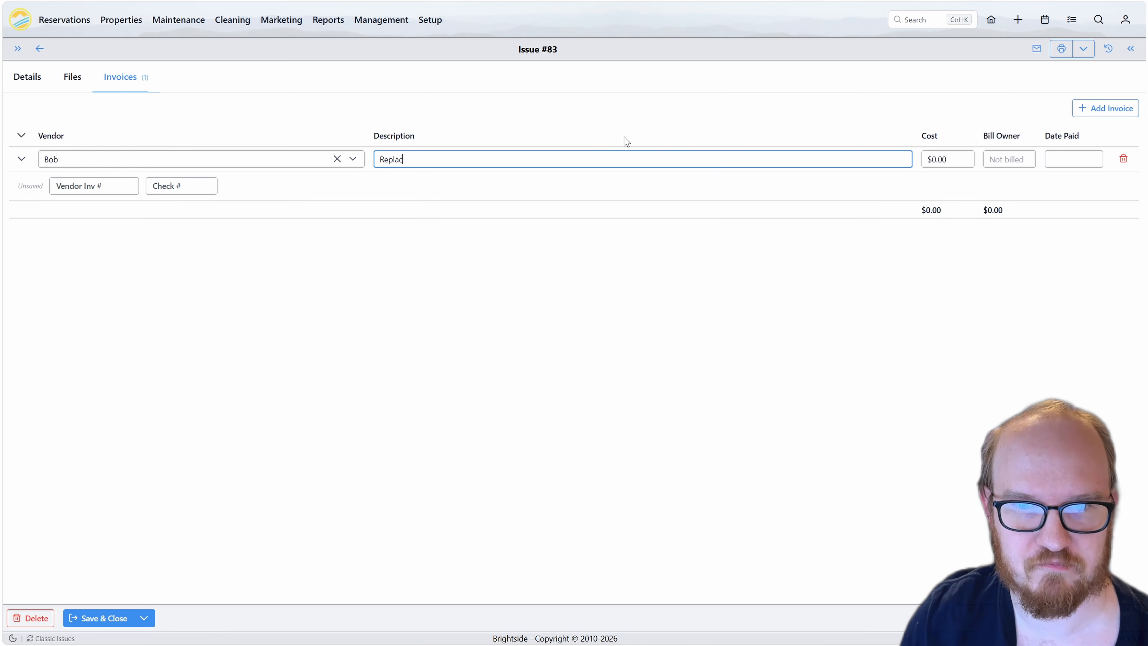
text(ed toilet seat)
Set the new invoice's cost to $20.00 and clear its Bill Owner amount
key(Tab)
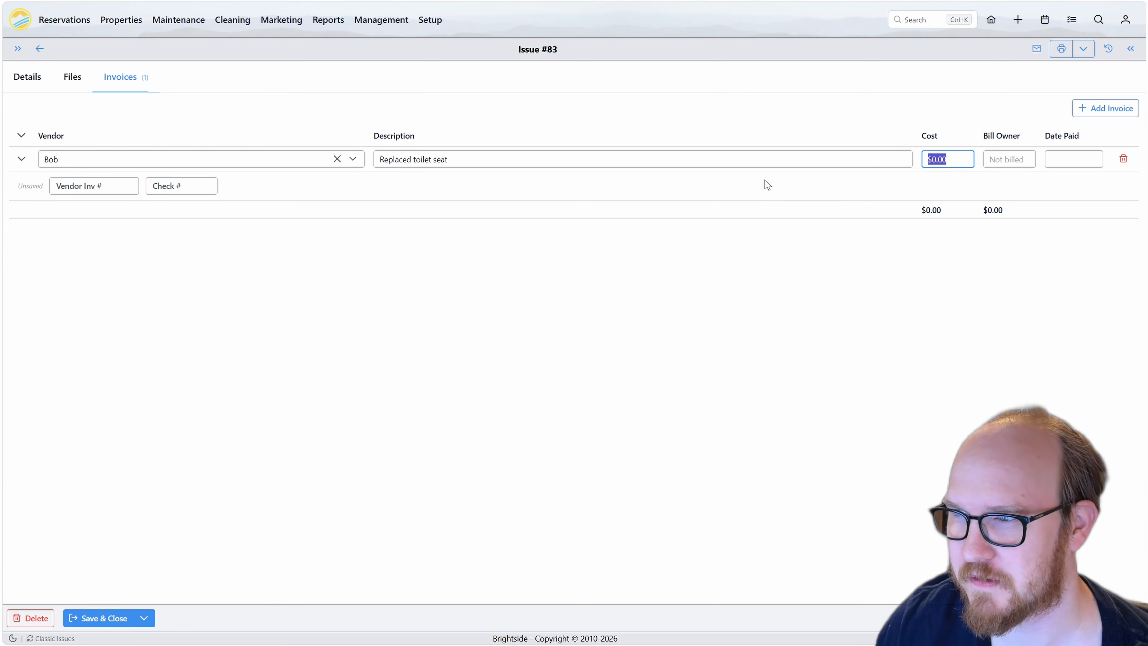
text(20)
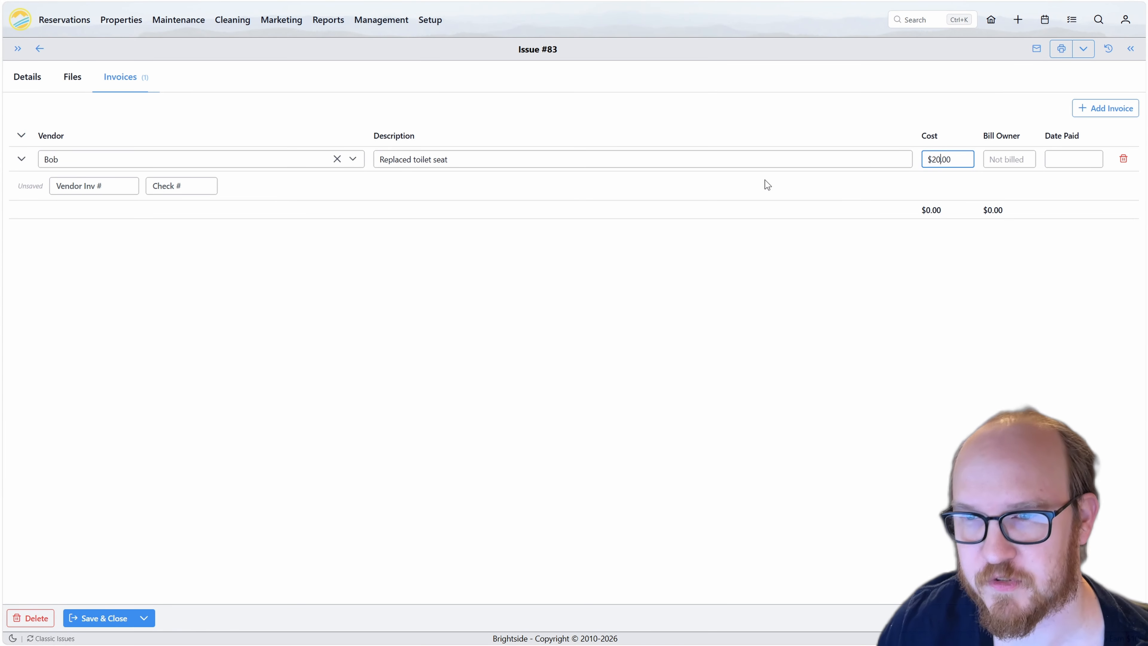
double_click(1001, 197)
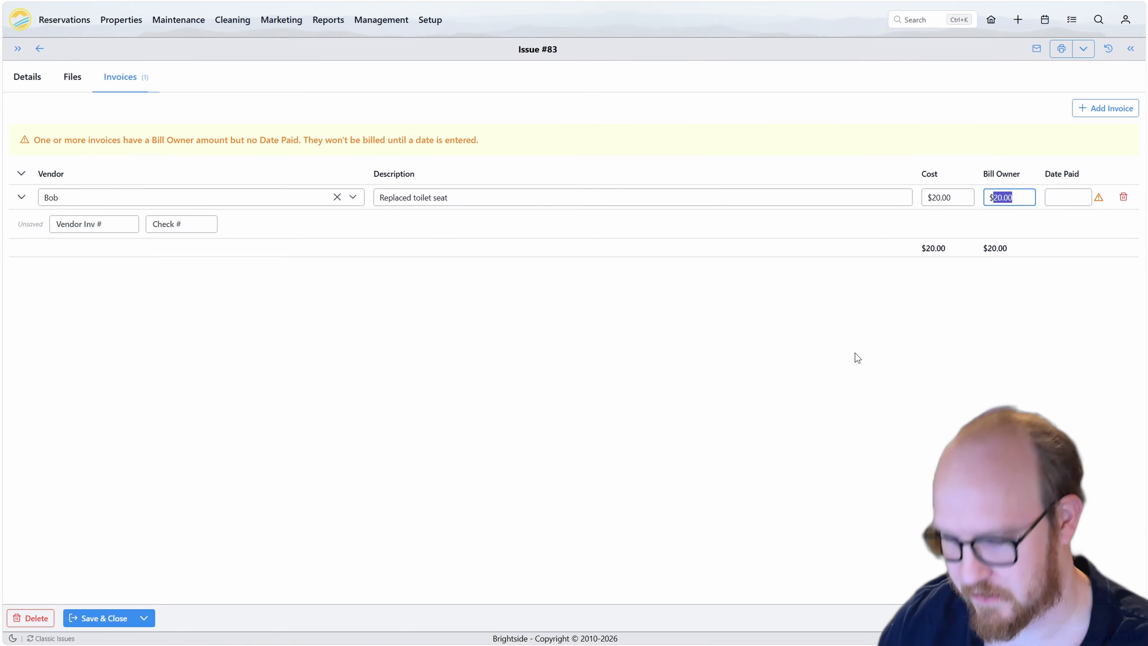
key(BackSpace)
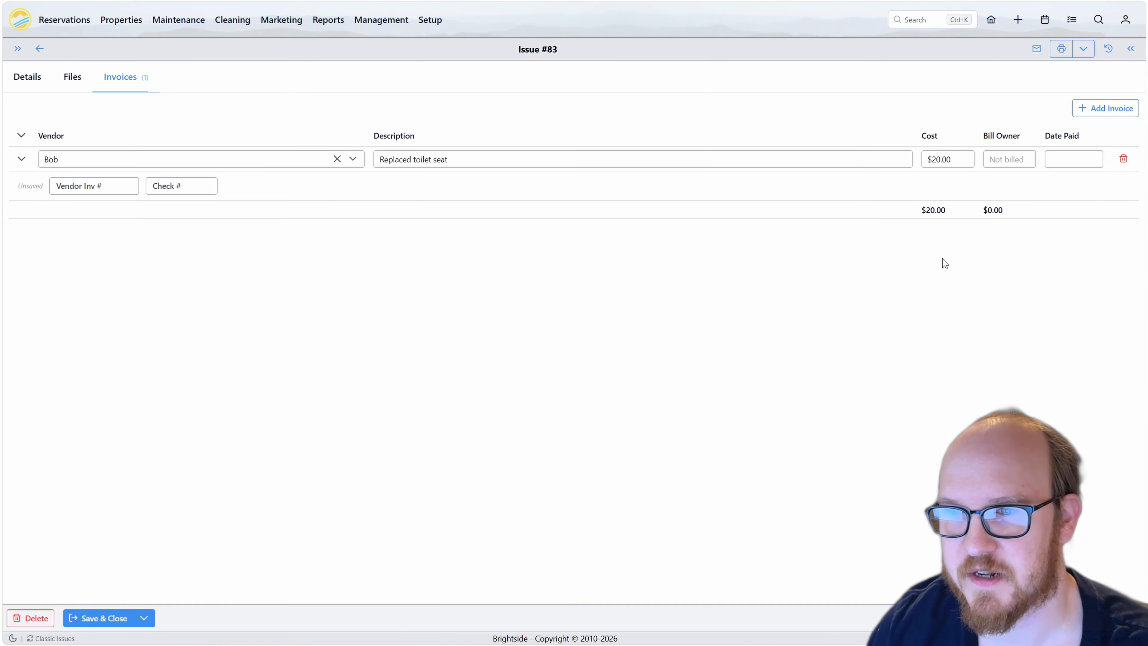
Set the invoice's Bill Owner amount to $0.00
click(1010, 160)
text(0)
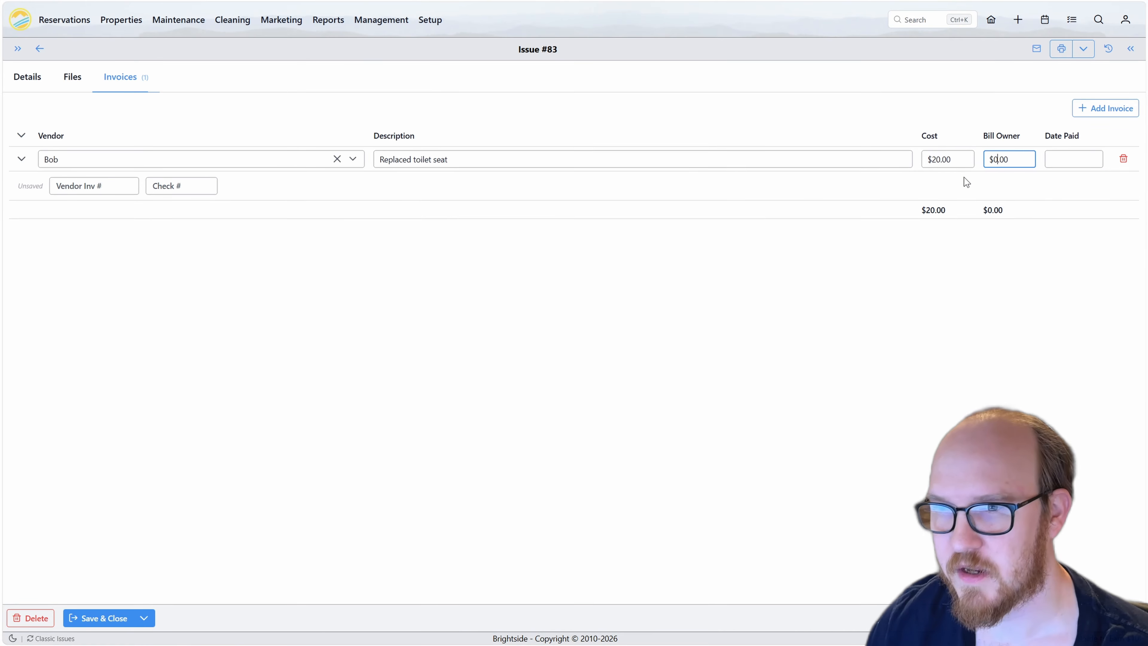
click(956, 358)
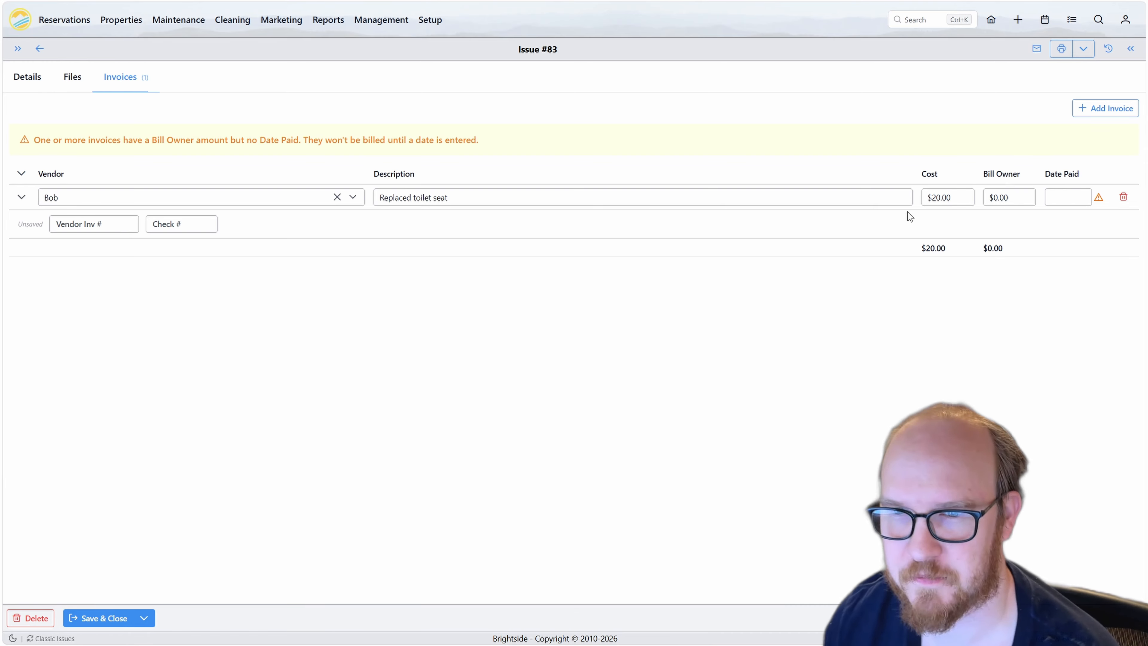
triple_click(1014, 197)
click(975, 340)
drag(953, 197, 906, 200)
click(930, 309)
Append "($20)" to the invoice's description and remove it again
click(837, 197)
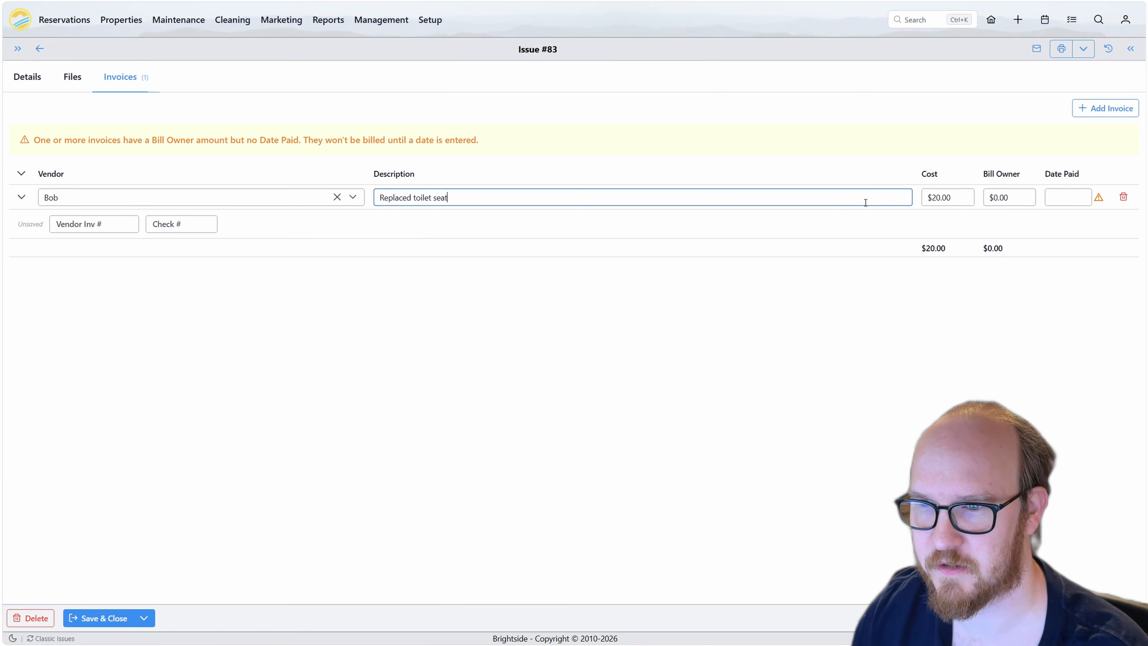
text(()
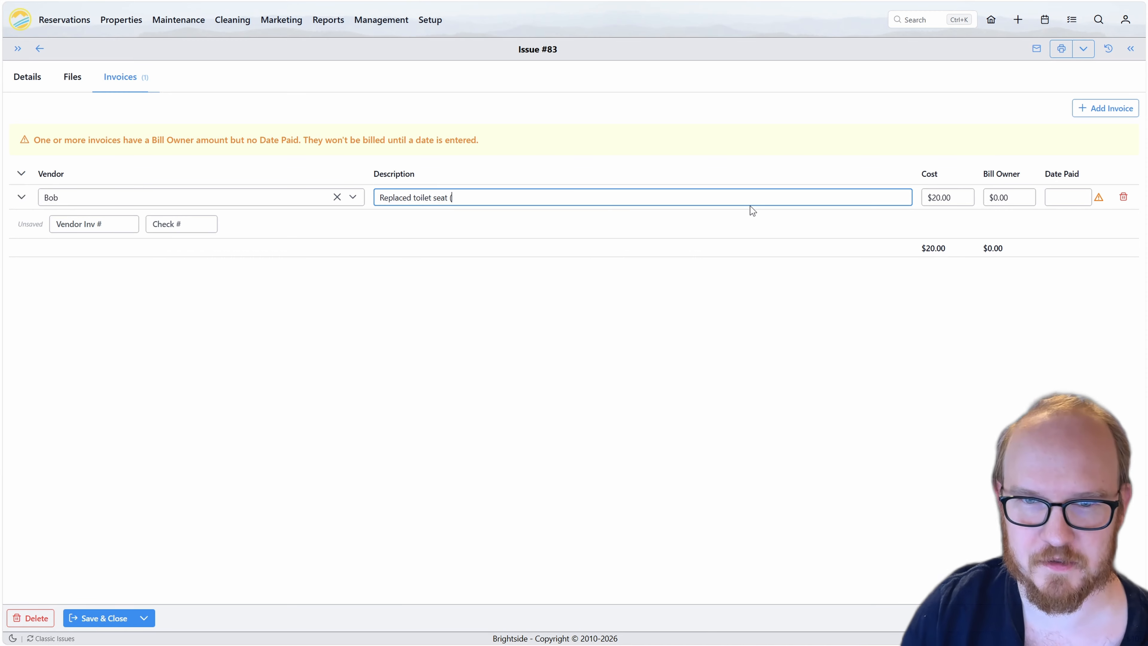
text($20))
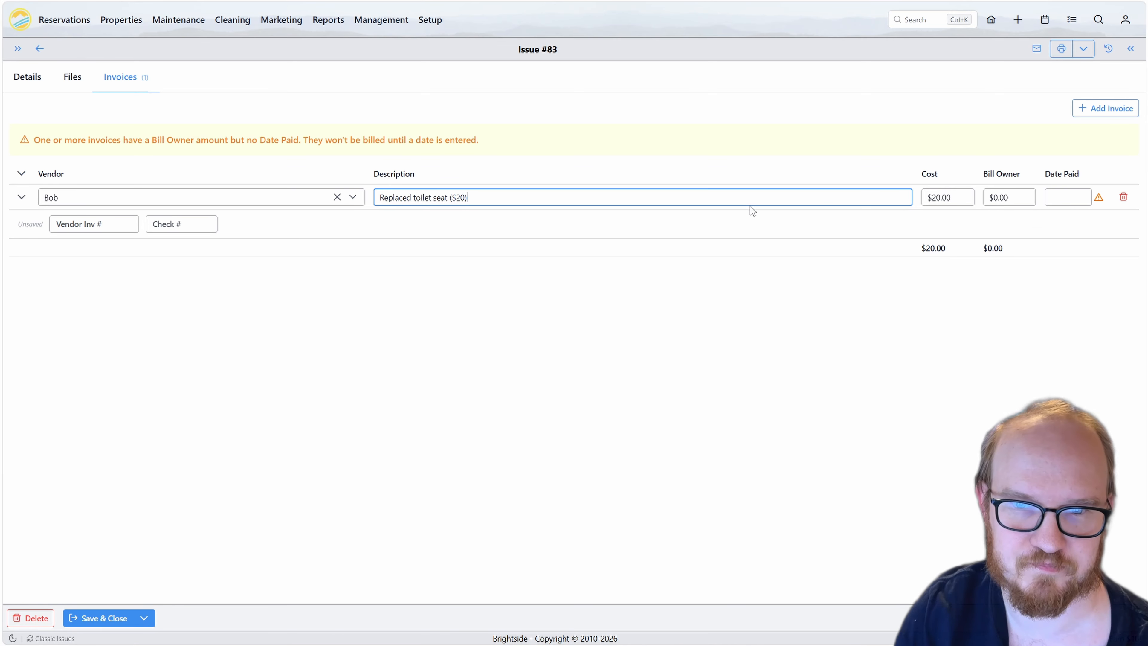
click(737, 312)
drag(496, 202, 449, 198)
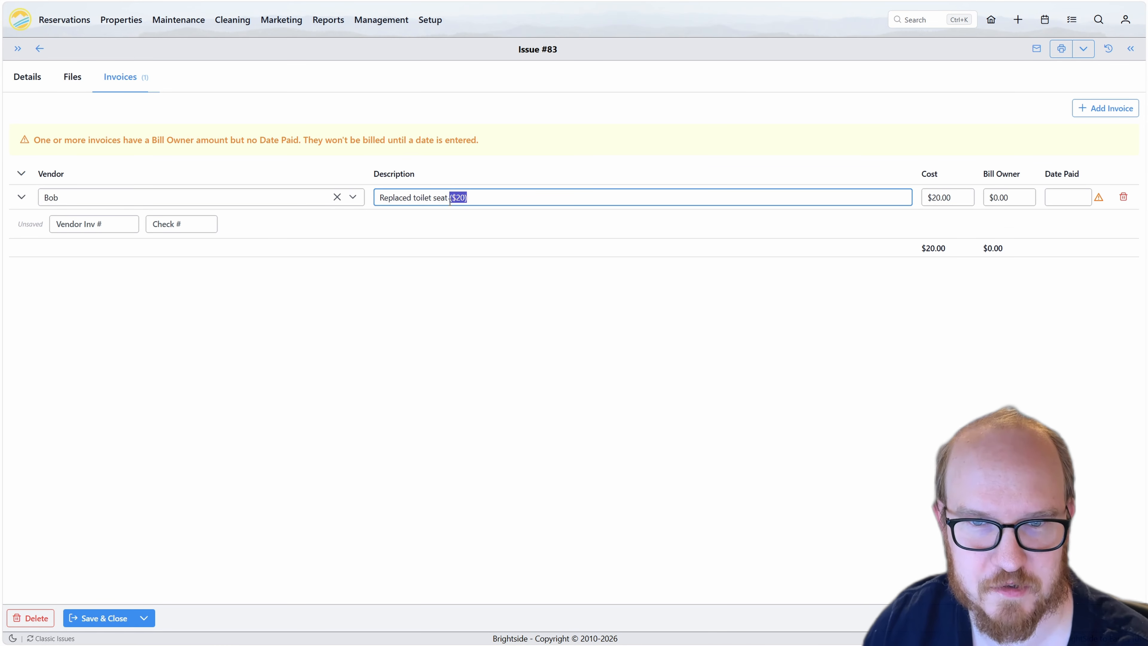
key(BackSpace)
click(798, 306)
Set the invoice's Bill Owner amount to $30.00 and its Date Paid to 06/19/2026
click(1025, 194)
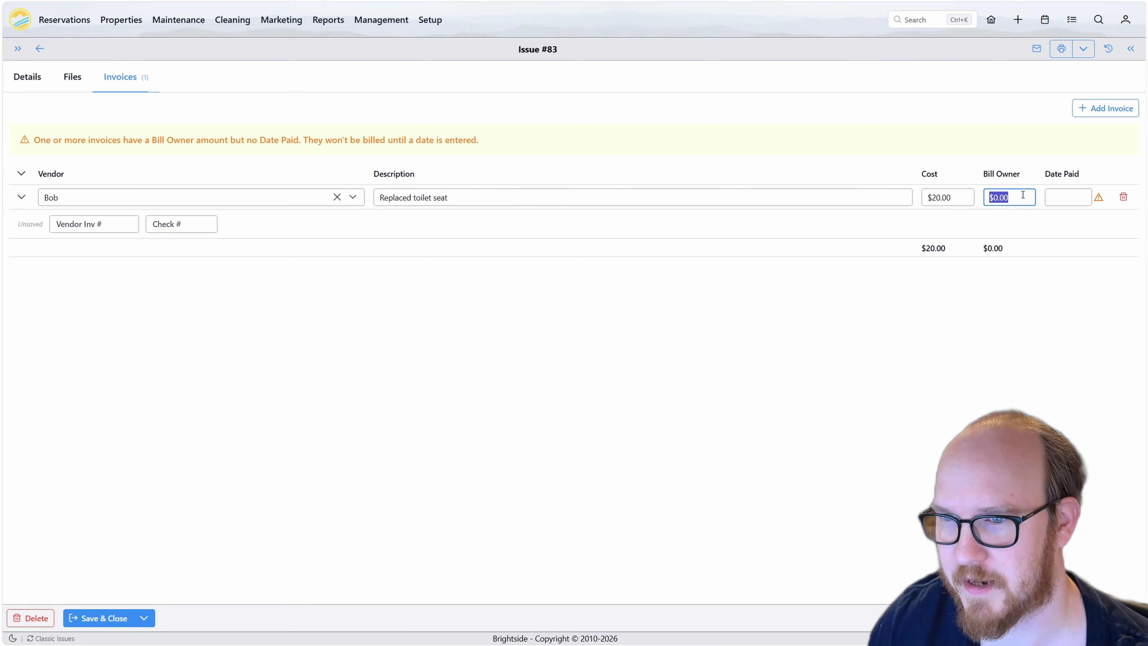
text(30)
click(1053, 197)
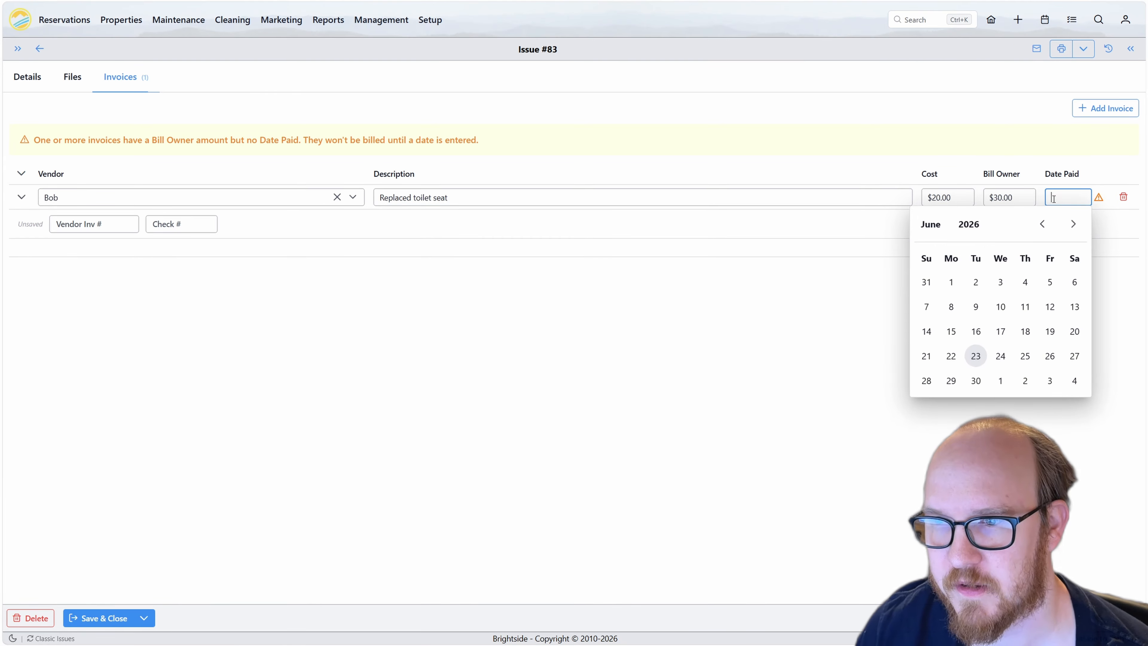
click(1001, 356)
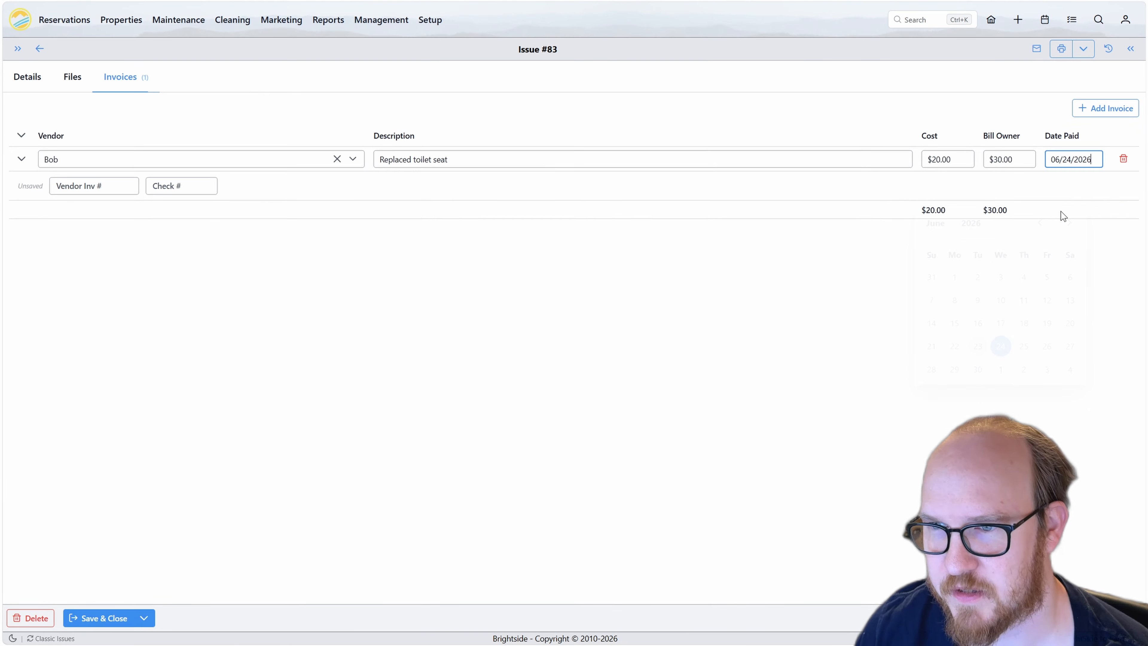
click(1071, 160)
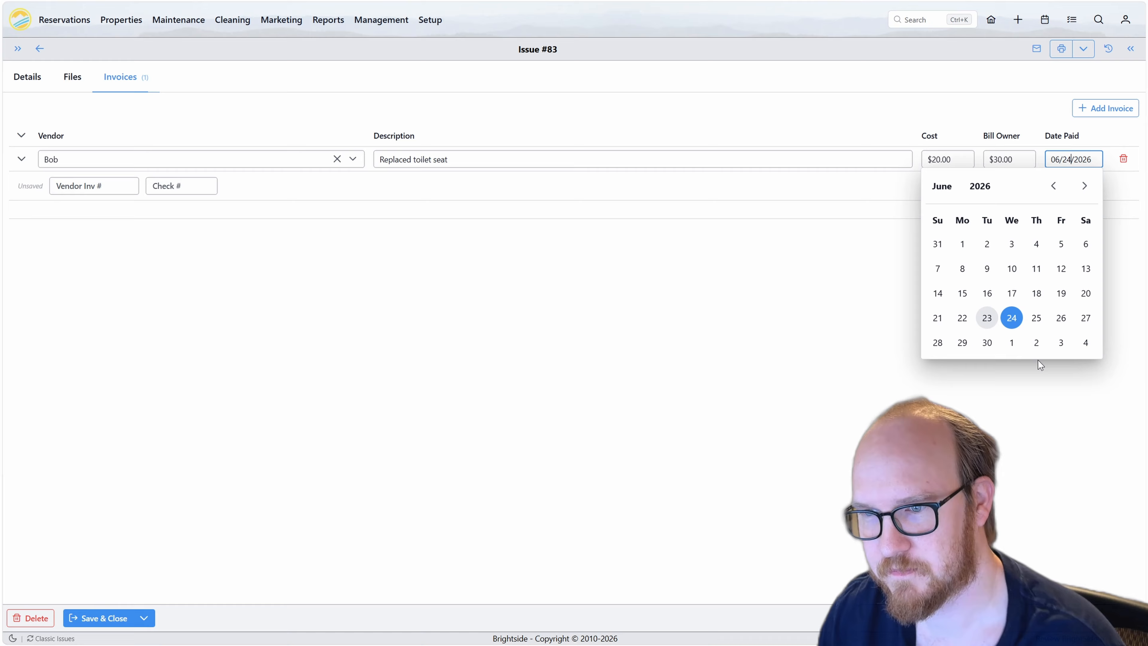
click(1061, 293)
Save and close Red Fish Cove's Cleaning Checklist issue
double_click(1028, 159)
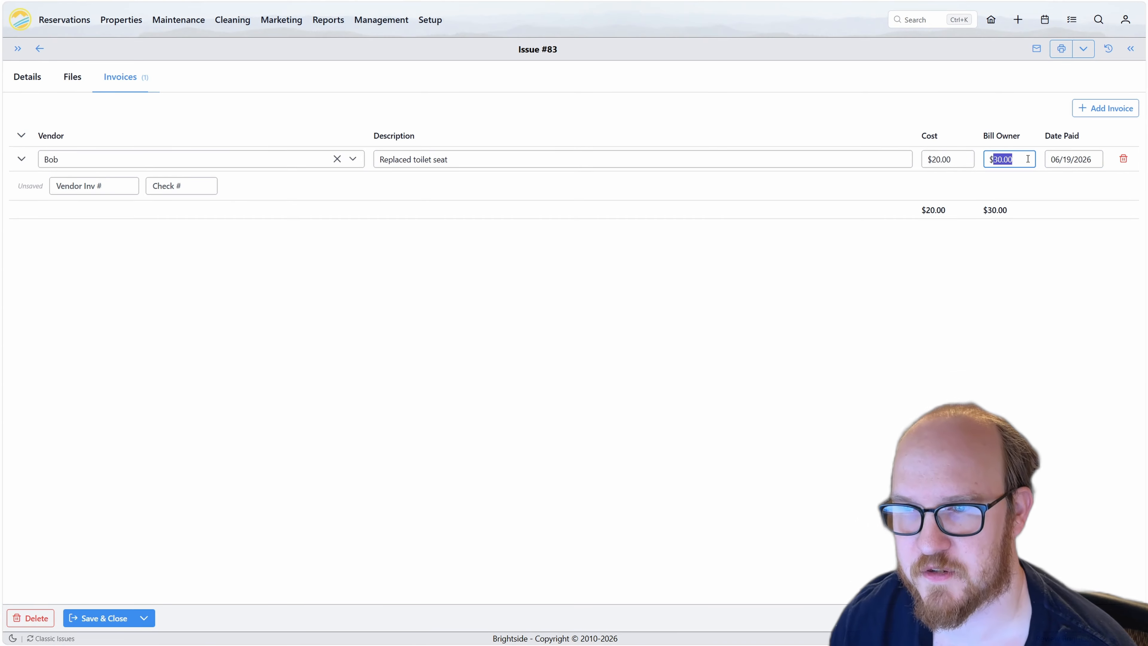
double_click(1026, 159)
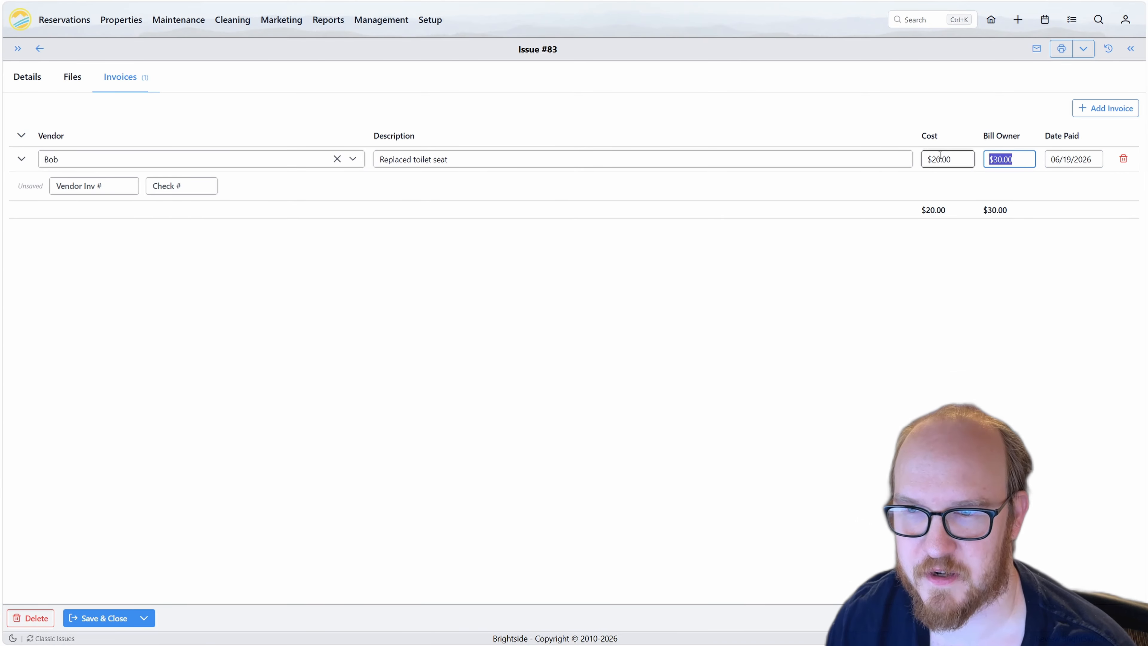
double_click(958, 159)
click(913, 298)
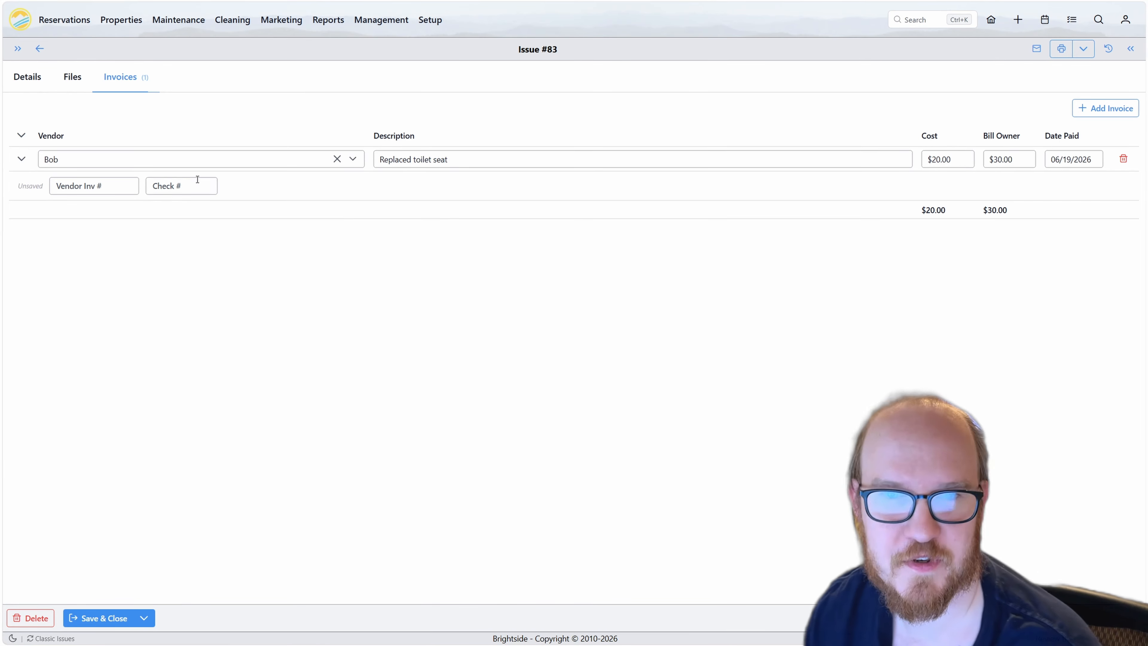
click(104, 617)
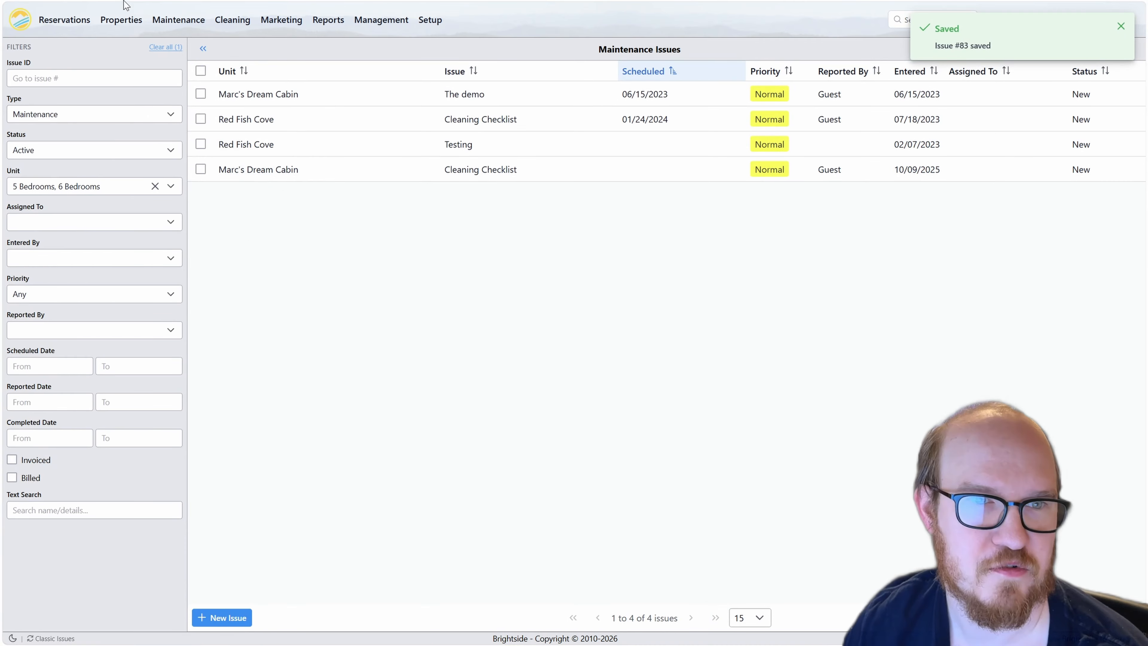
Open the Issue Invoices report for this month and check the cost and Bill Owner totals
mouse_move(125, 14)
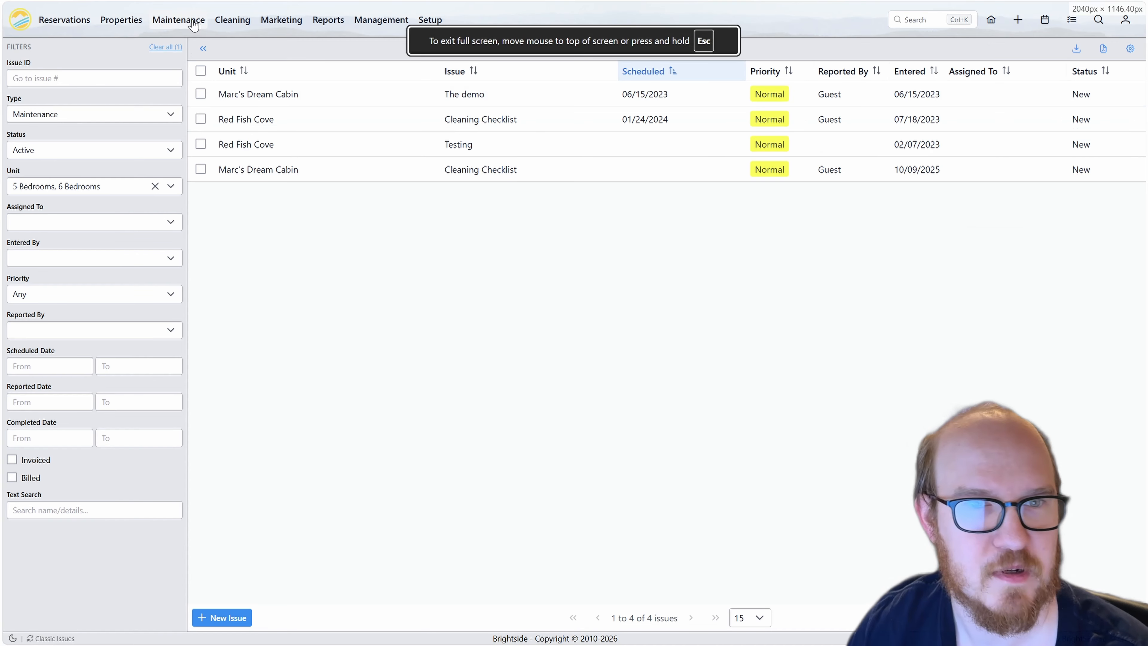
click(181, 21)
mouse_move(203, 113)
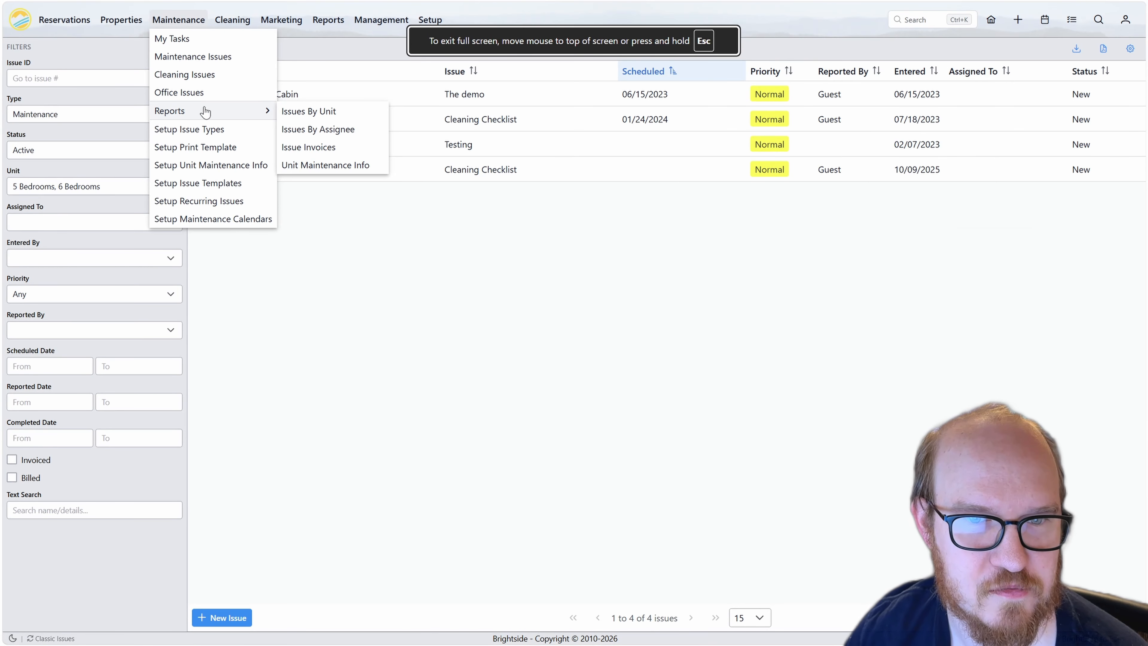
click(307, 147)
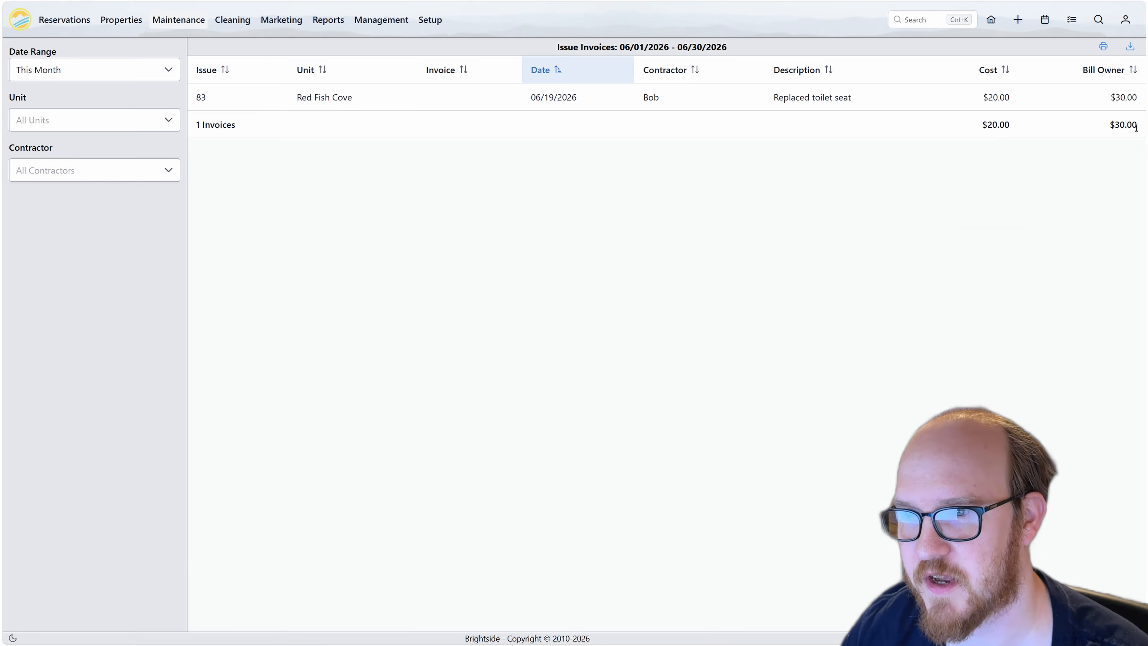
mouse_move(1139, 131)
mouse_down()
mouse_move(956, 135)
mouse_move(1138, 134)
mouse_up()
click(1020, 196)
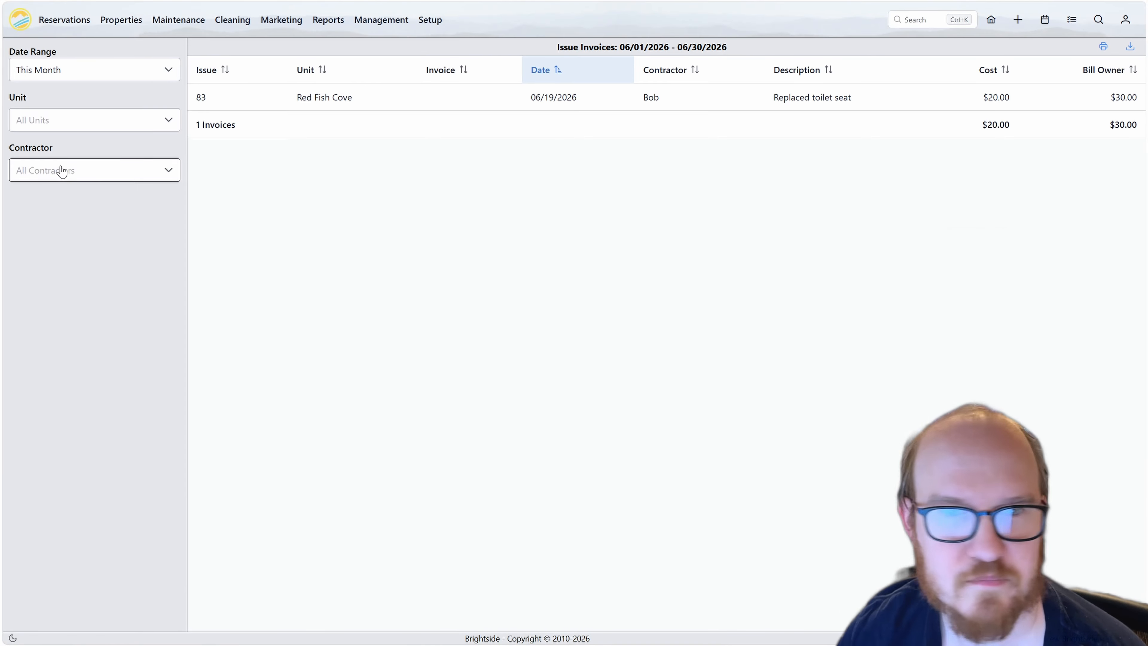
Open the Beary Kozy unit and view its rooms
click(121, 19)
click(131, 37)
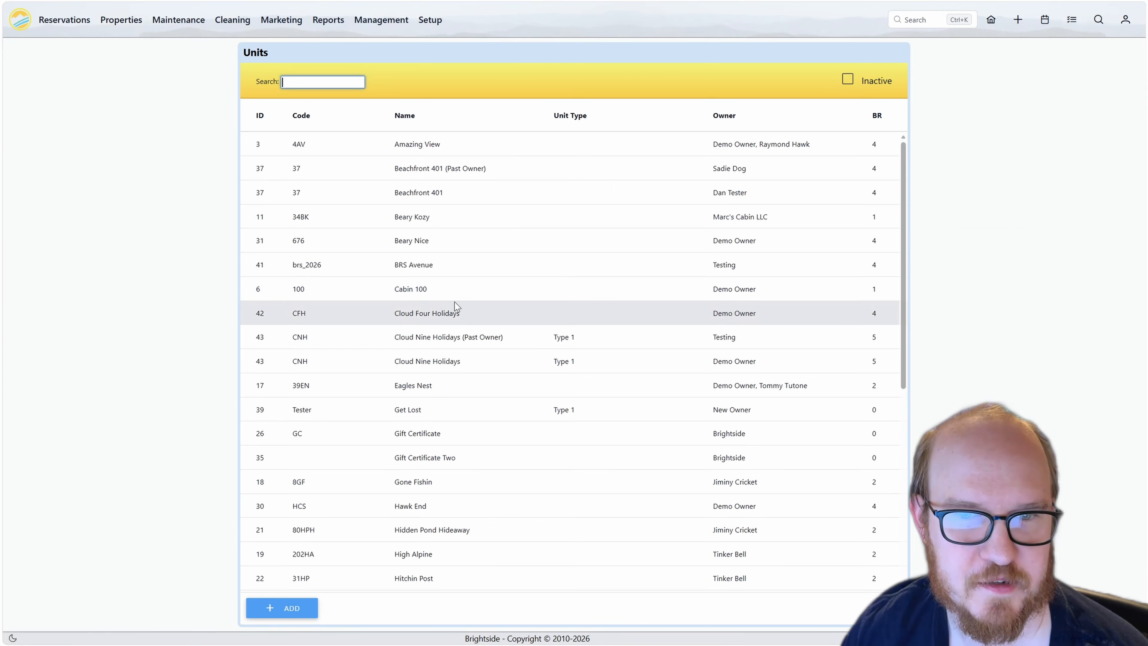
click(449, 224)
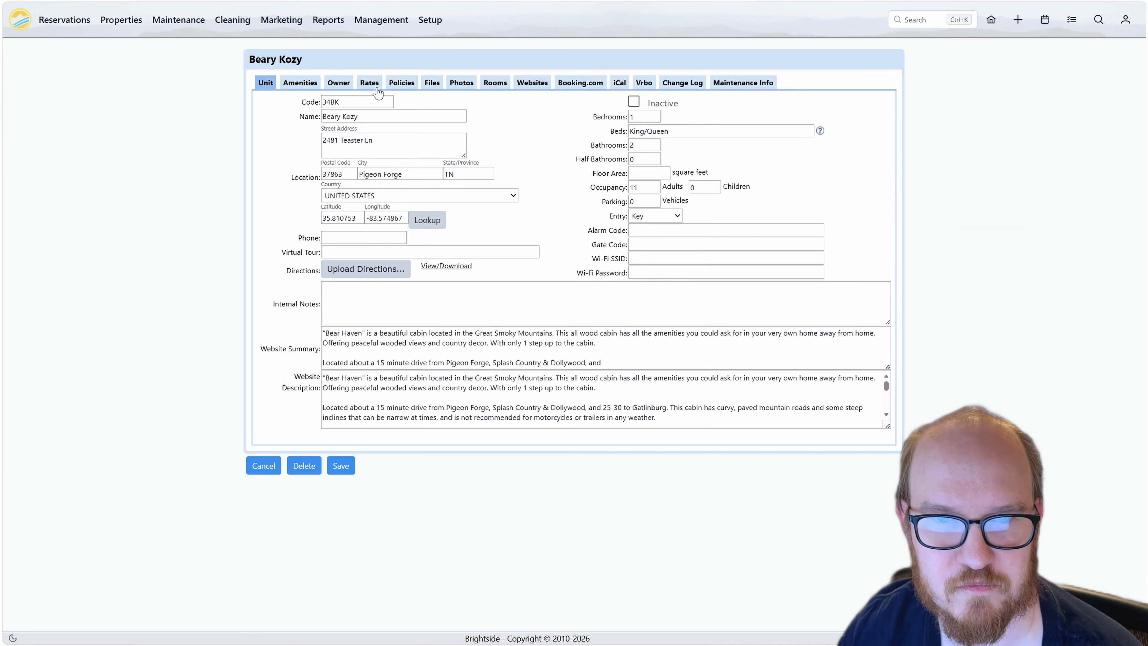
click(498, 84)
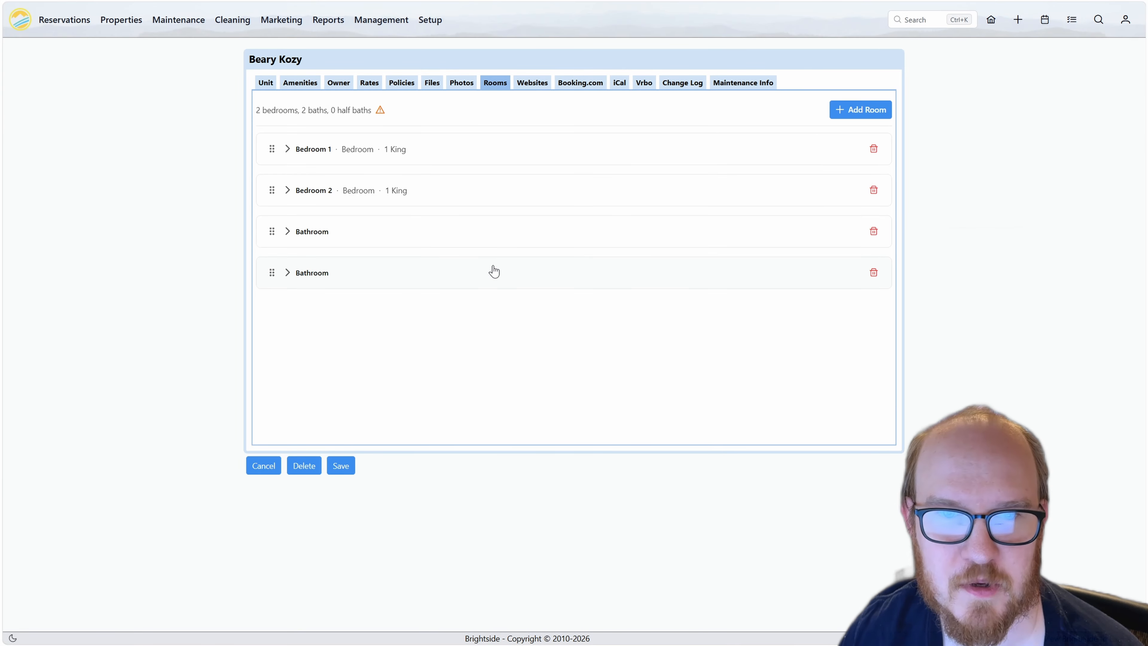
Expand Bedroom 2 of Beary Kozy and look through the available room types
click(287, 194)
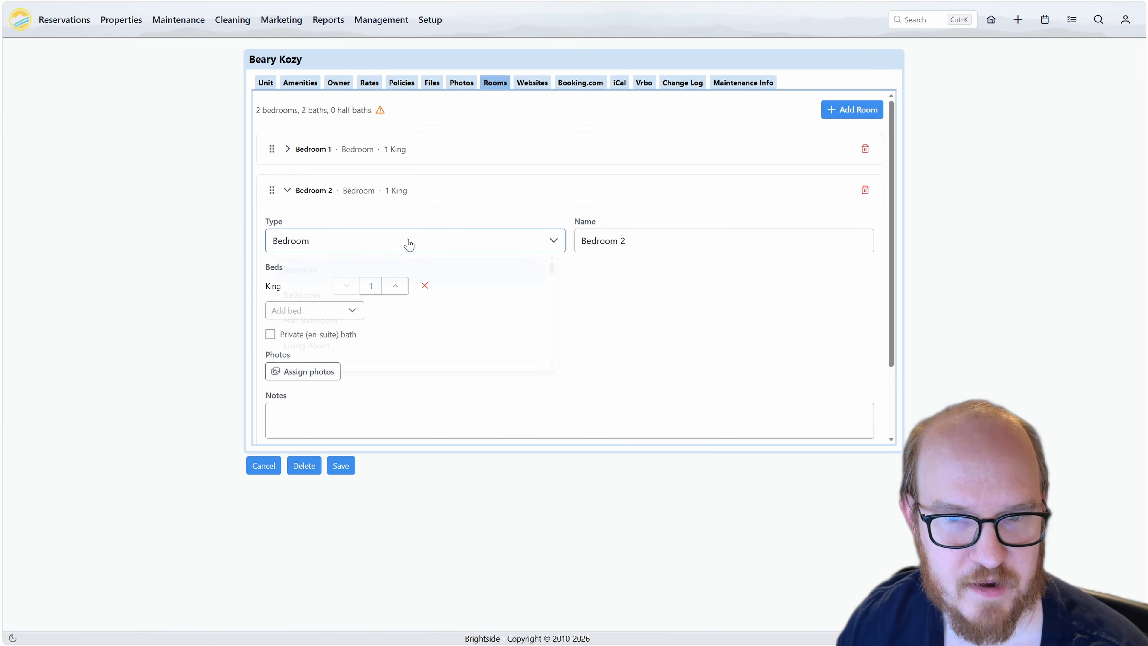
click(420, 242)
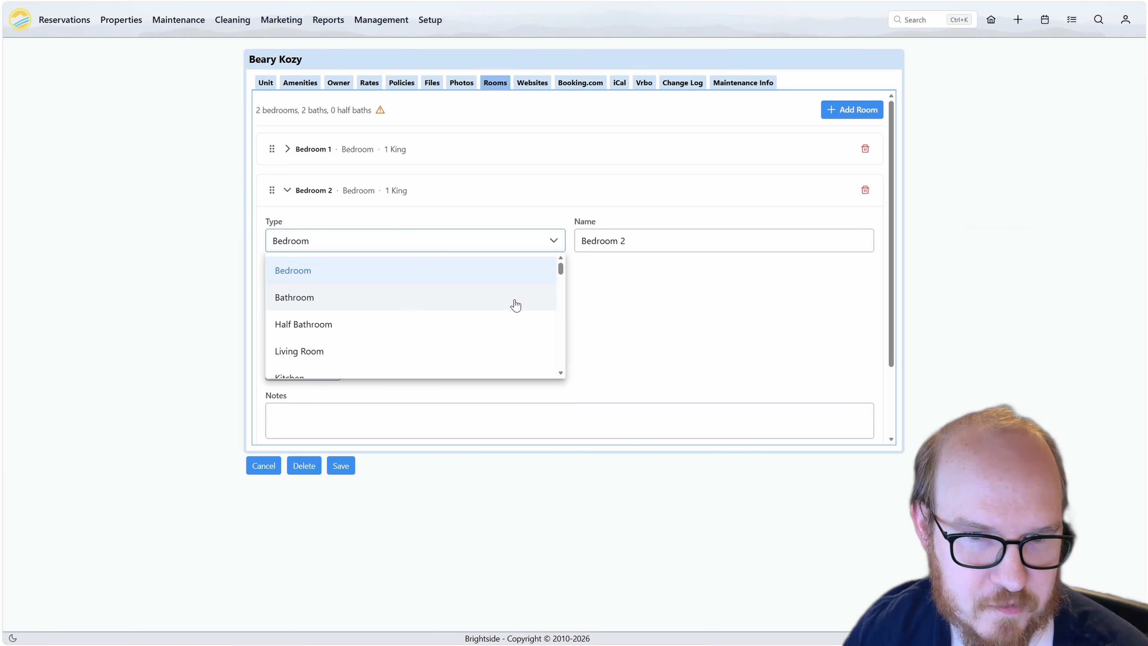
scroll(472, 292, down, 8)
scroll(447, 291, down, 15)
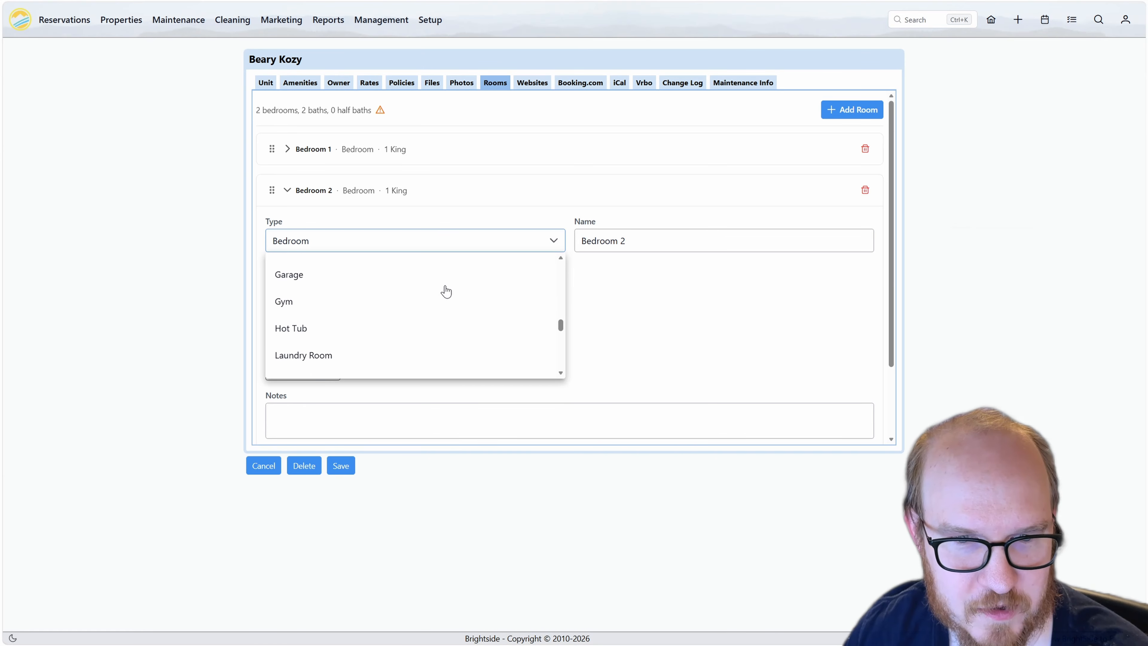
scroll(461, 326, up, 10)
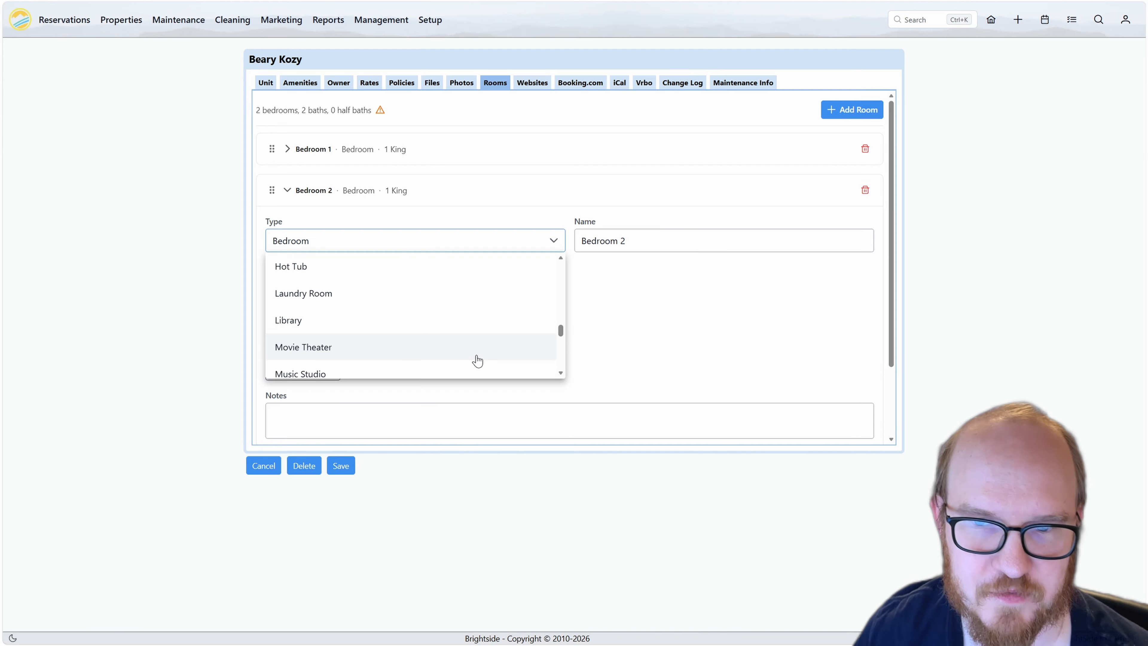
scroll(474, 359, down, 10)
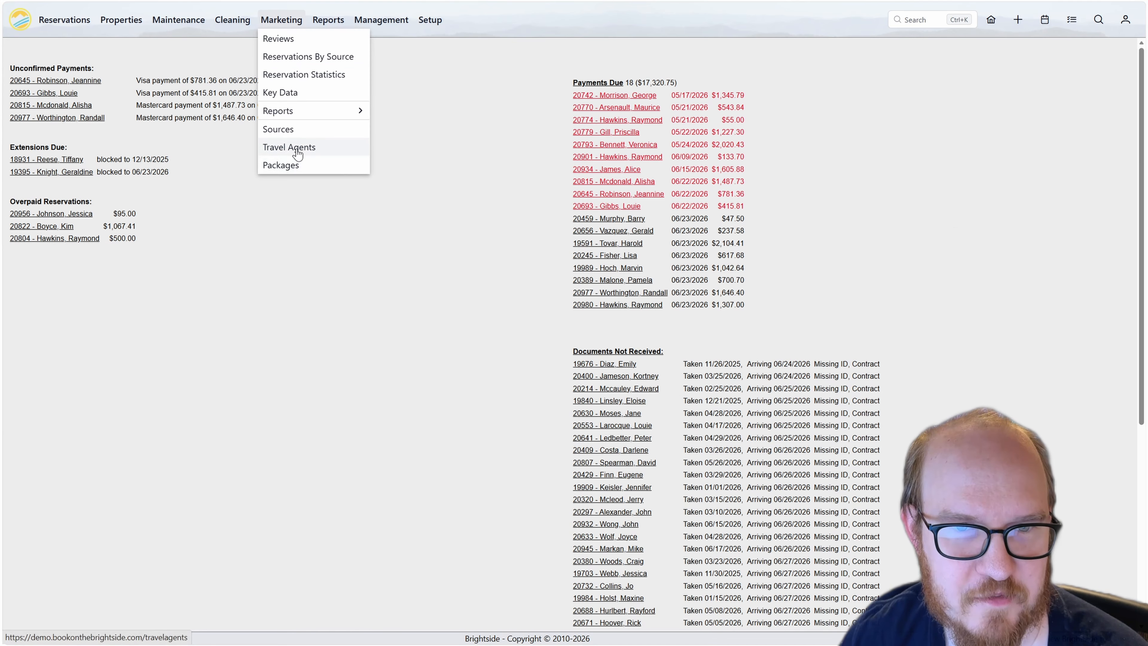
Open the travel agents list and view the Demo Agency record
click(294, 148)
click(100, 130)
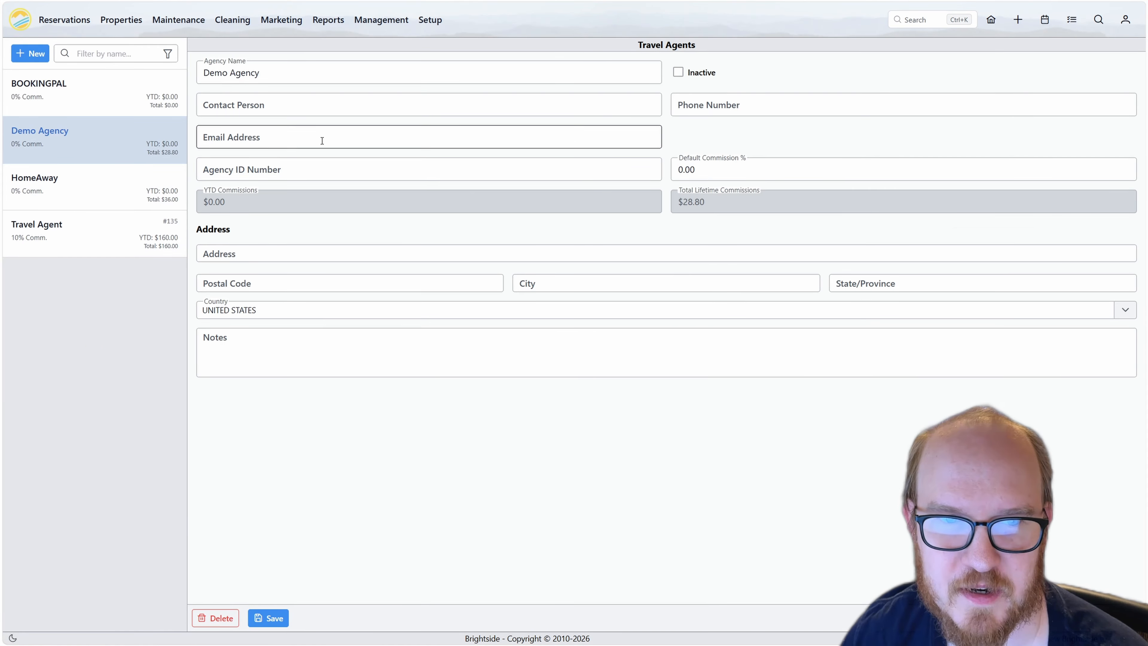
click(337, 144)
click(573, 444)
Open the Owner Address List worksheet
click(120, 21)
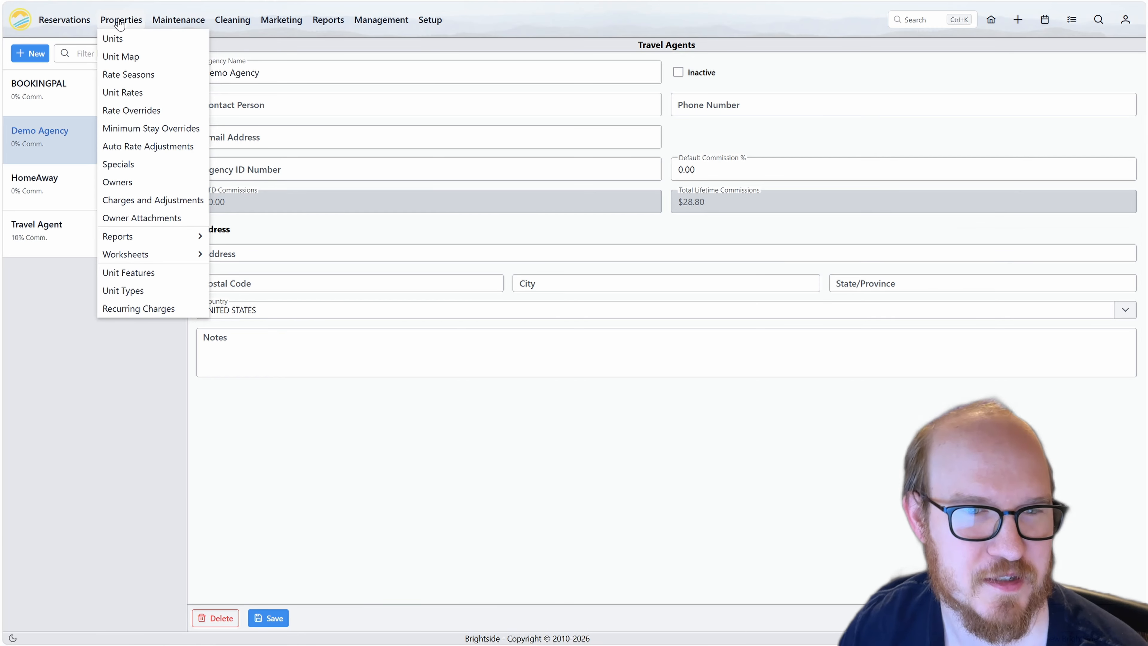
mouse_move(131, 254)
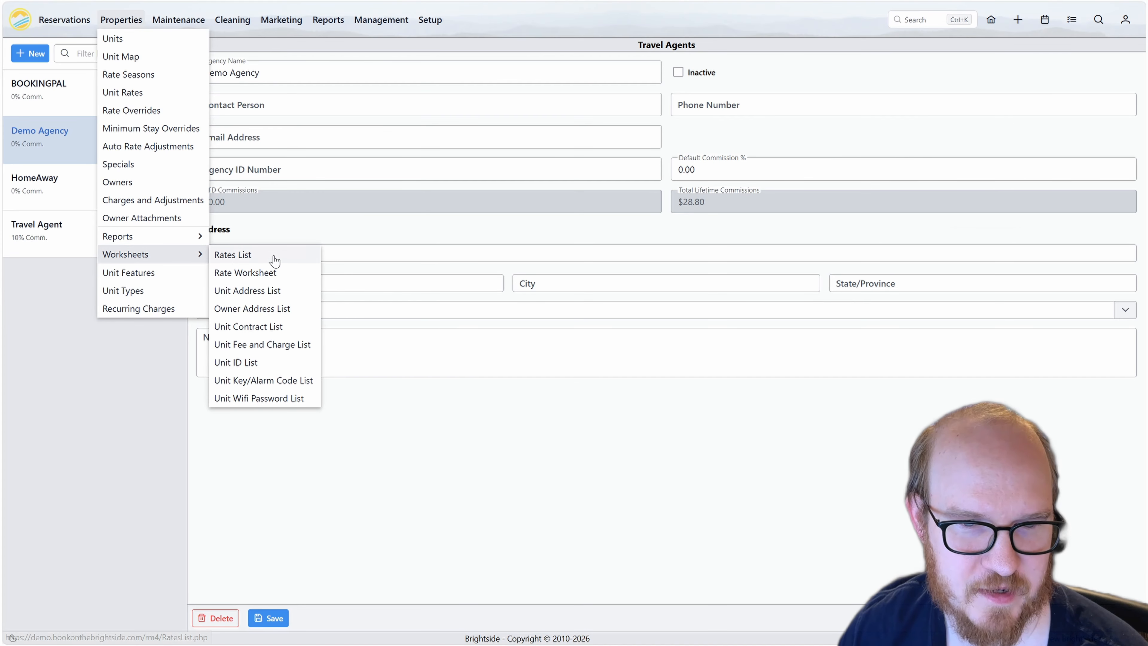
click(269, 312)
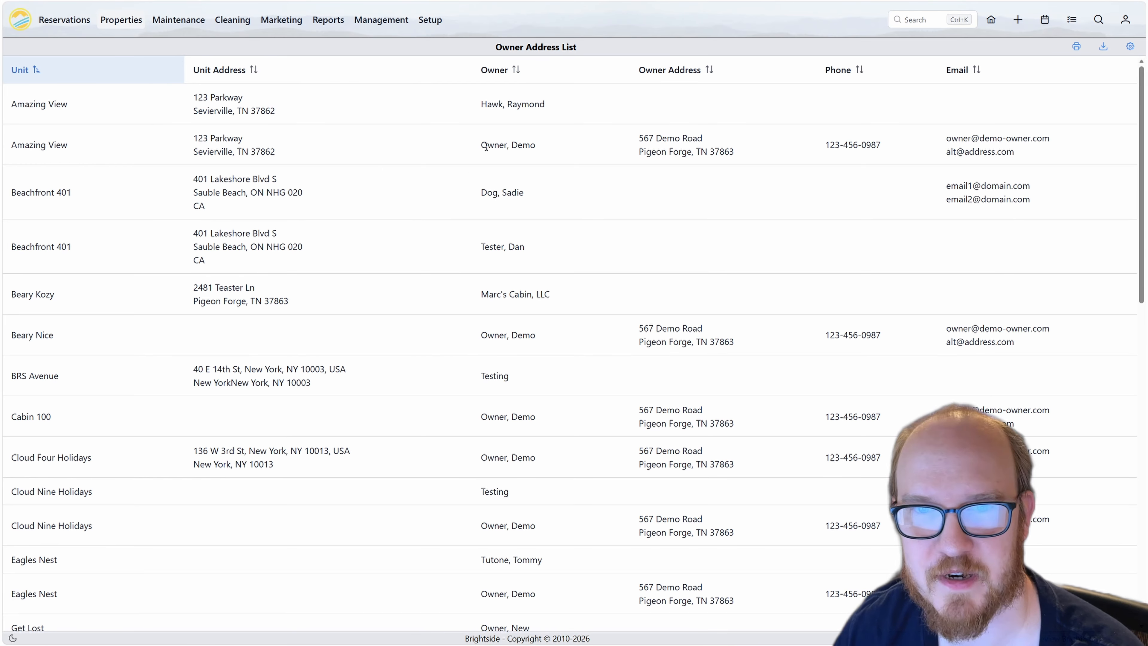
Hide the Unit Address and Unit columns of the owner list and preview its printout without printing
click(1130, 46)
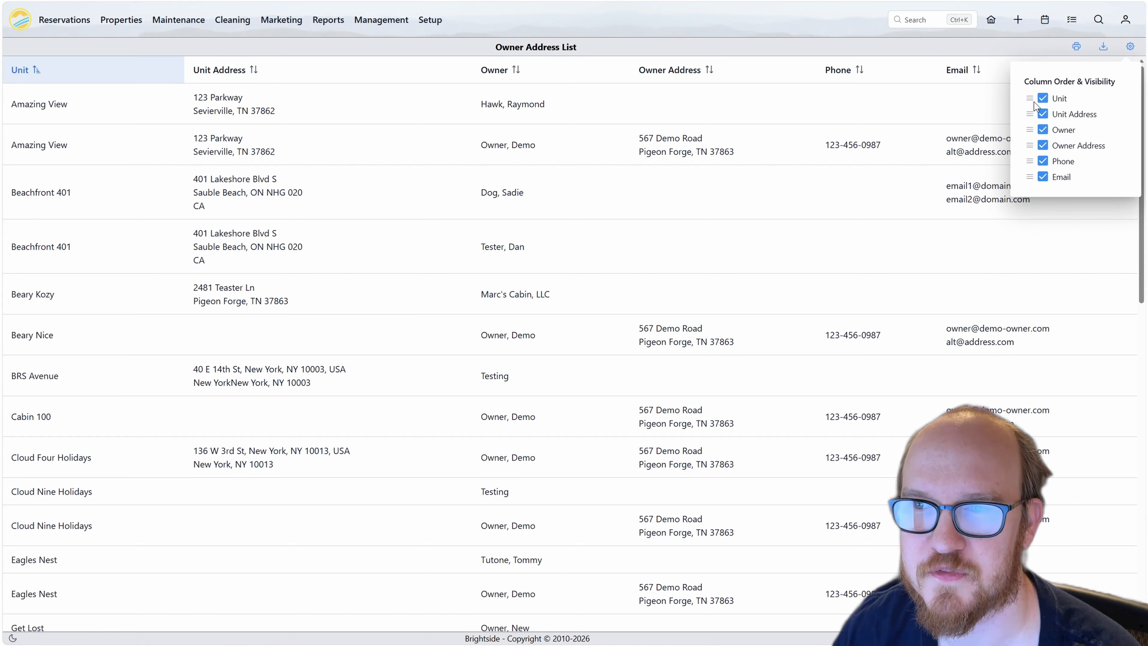
click(1042, 114)
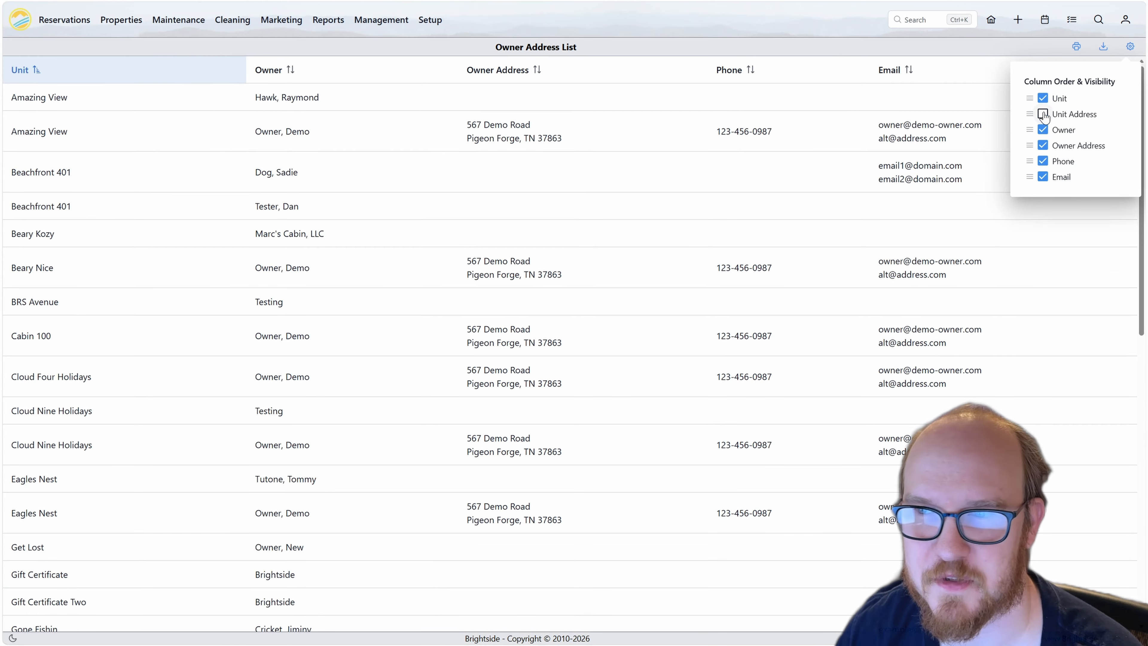
click(1043, 99)
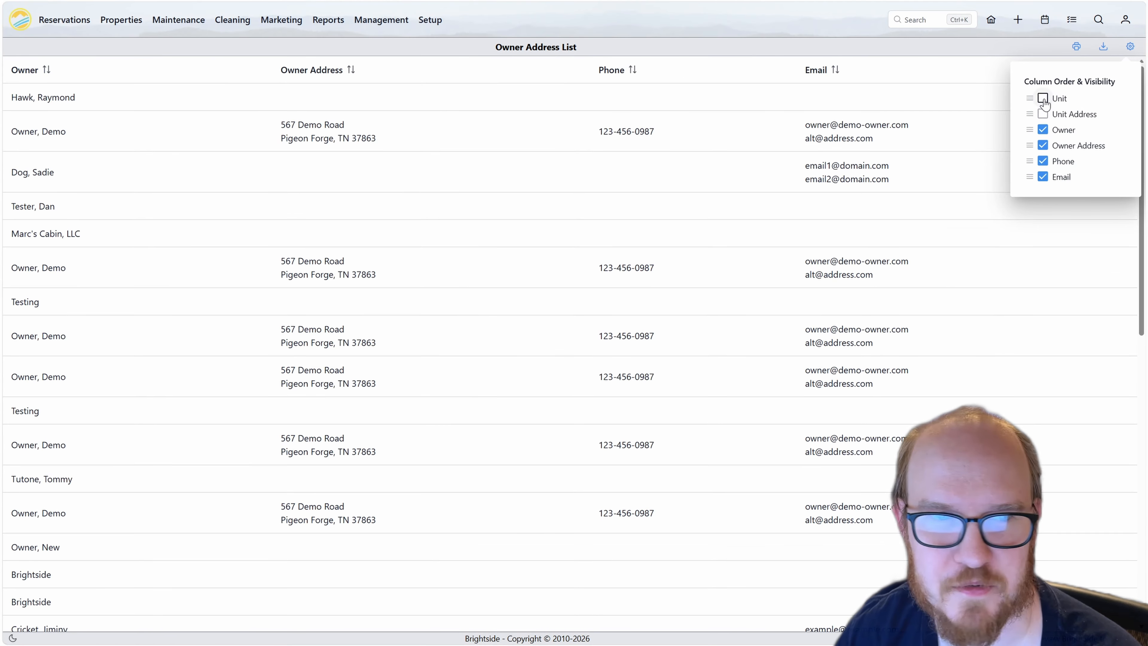
click(921, 47)
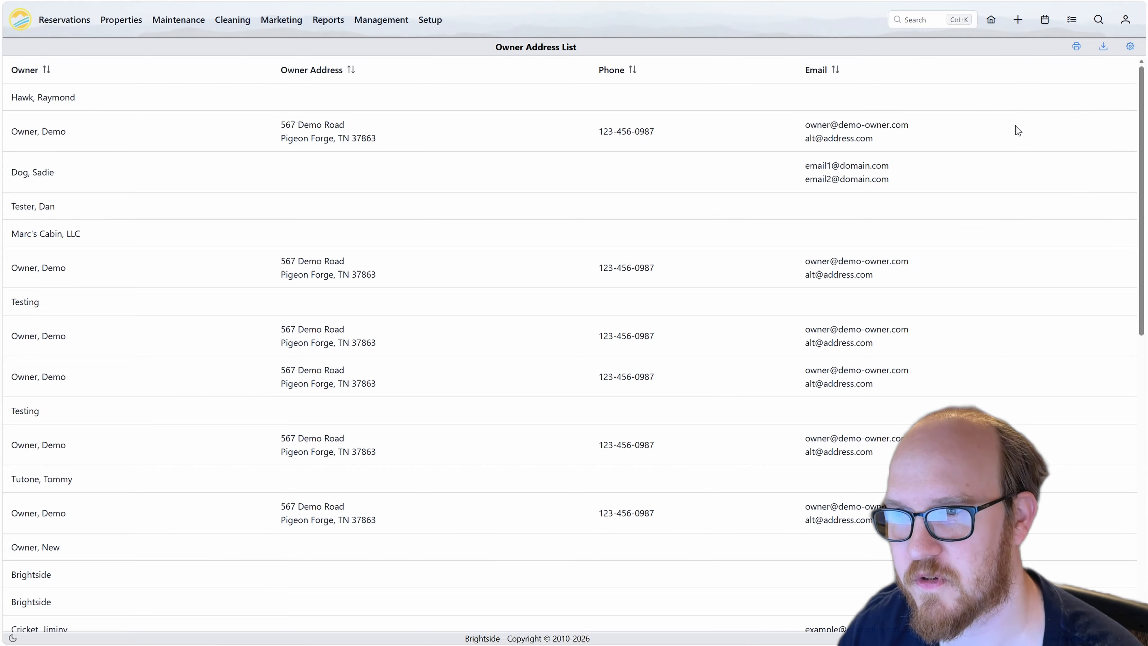
click(1075, 47)
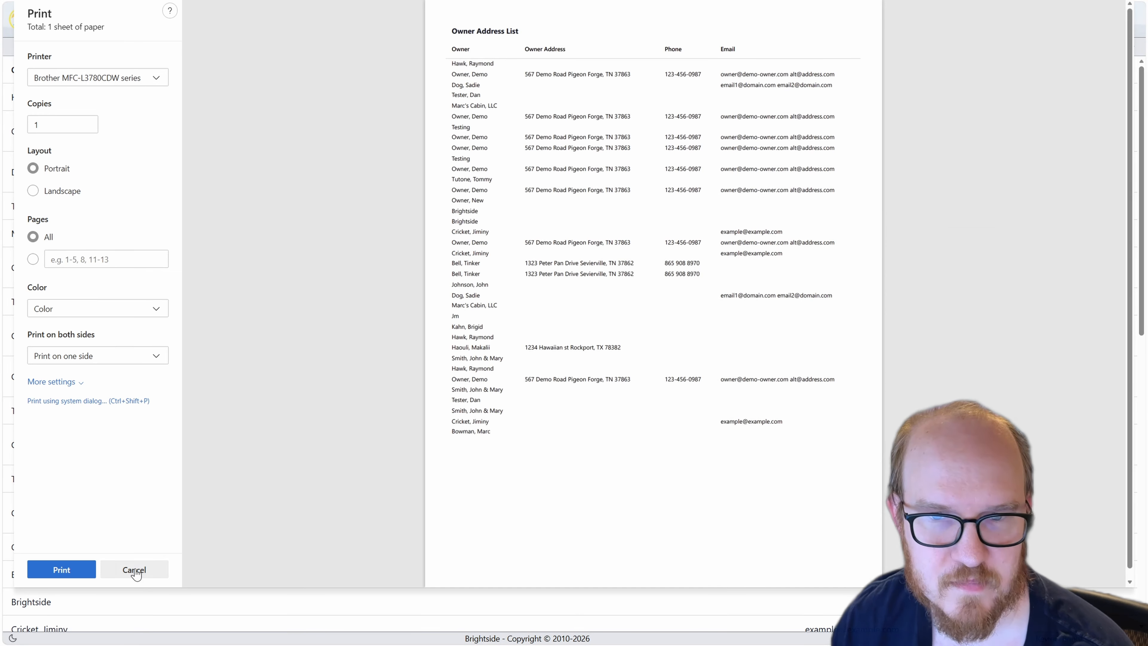
click(134, 570)
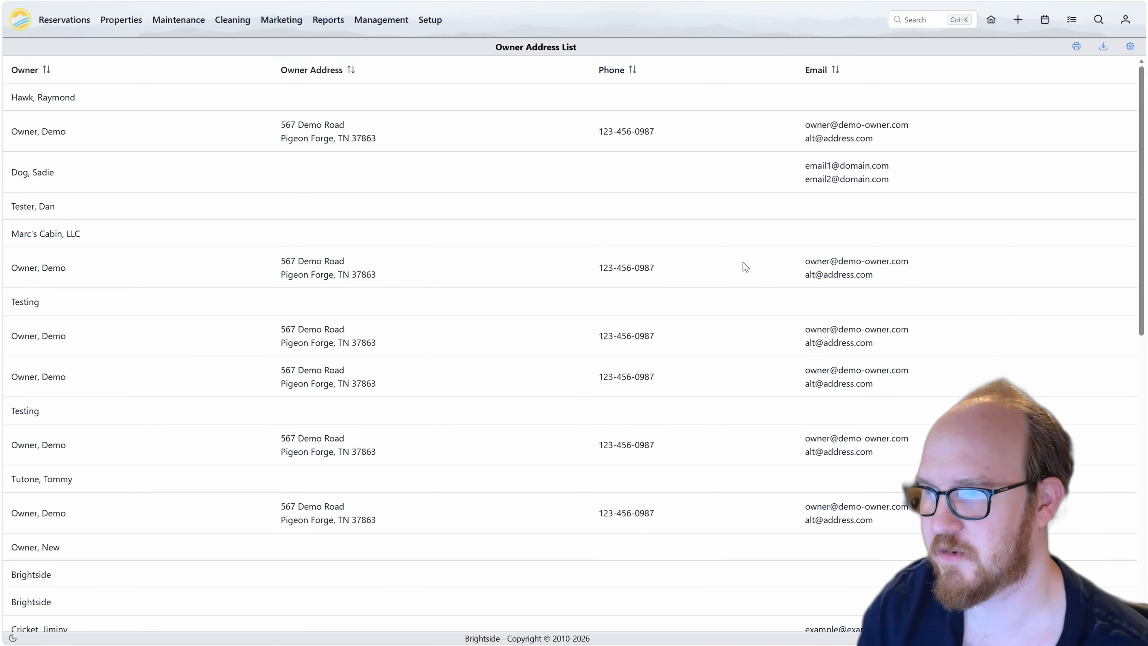
Open the guest letter templates and examine the template type filter options
click(437, 25)
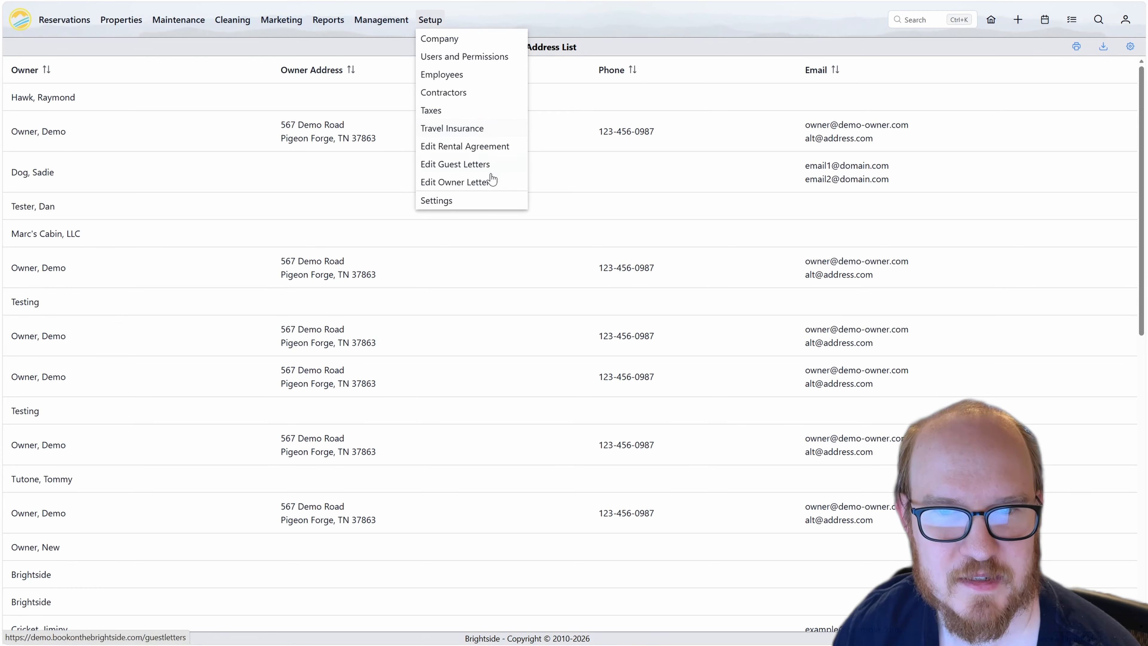
click(470, 166)
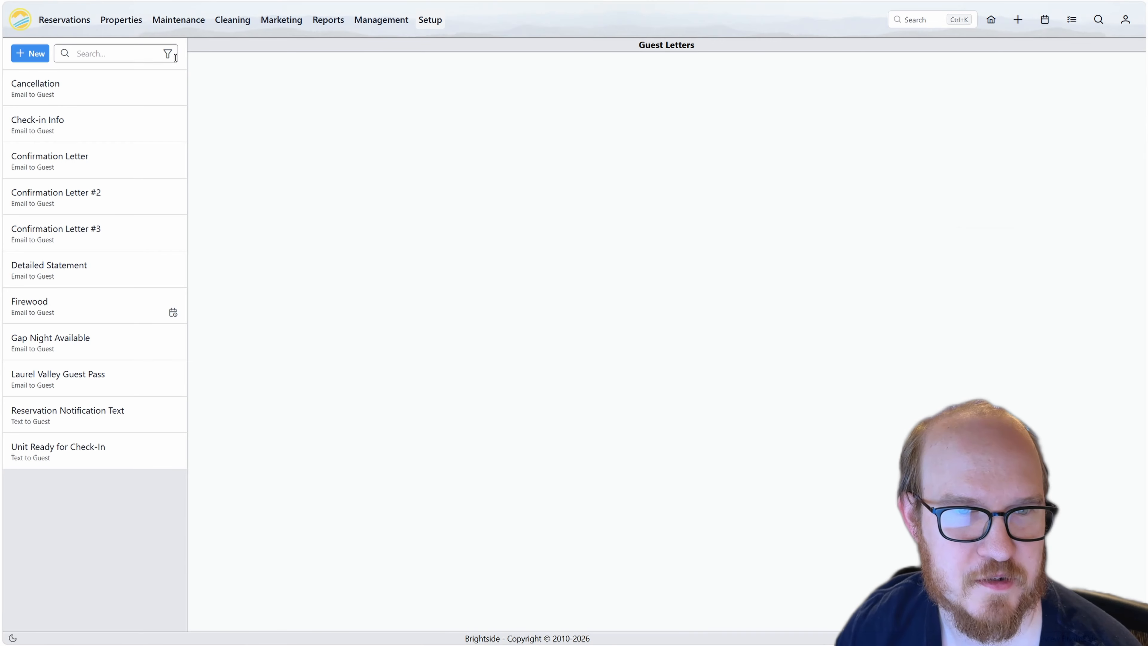
click(169, 55)
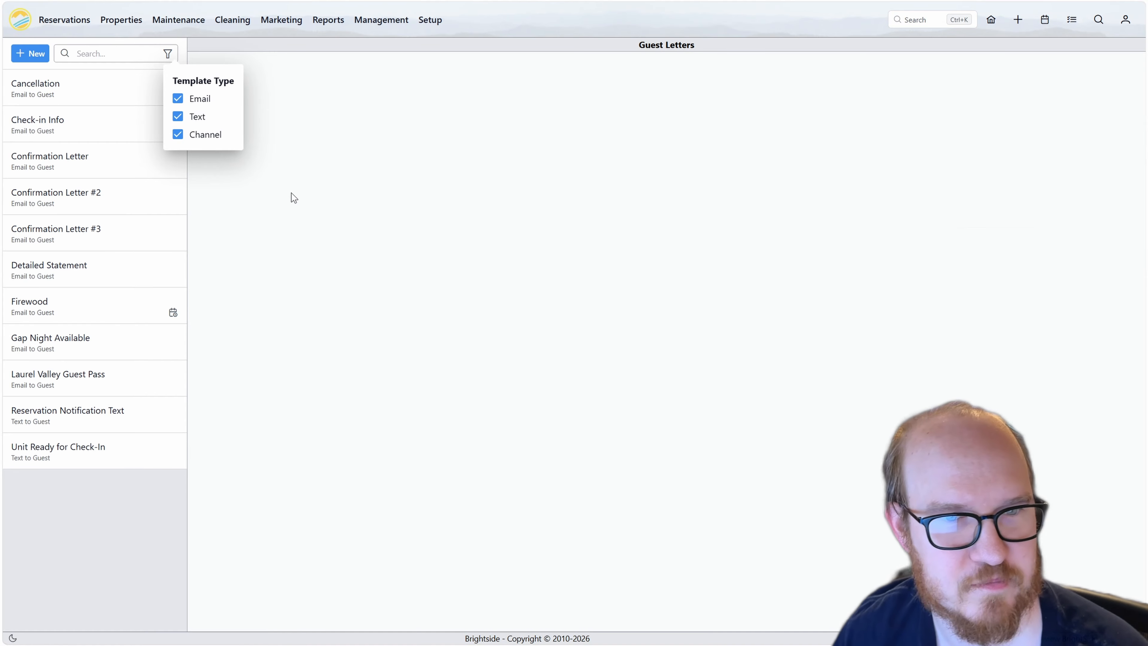
click(296, 237)
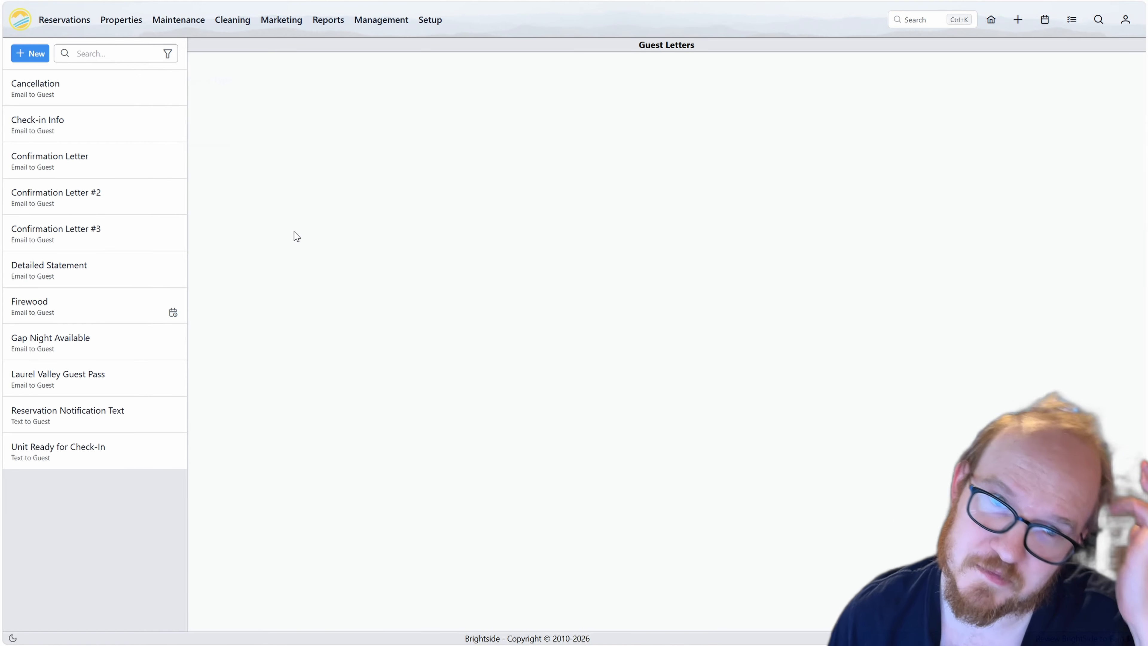